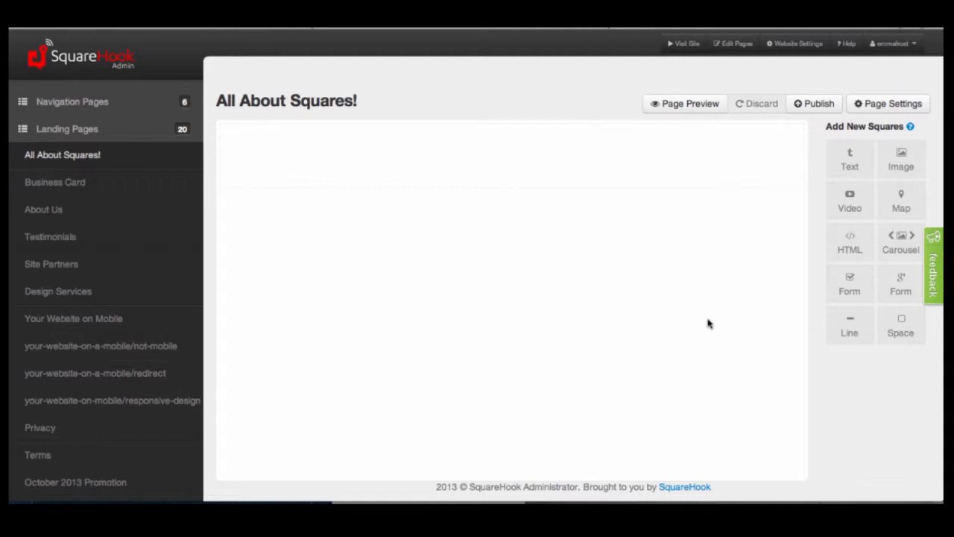
Add several empty rows below the page's first row and split the first row into two columns
mouse_move(302, 153)
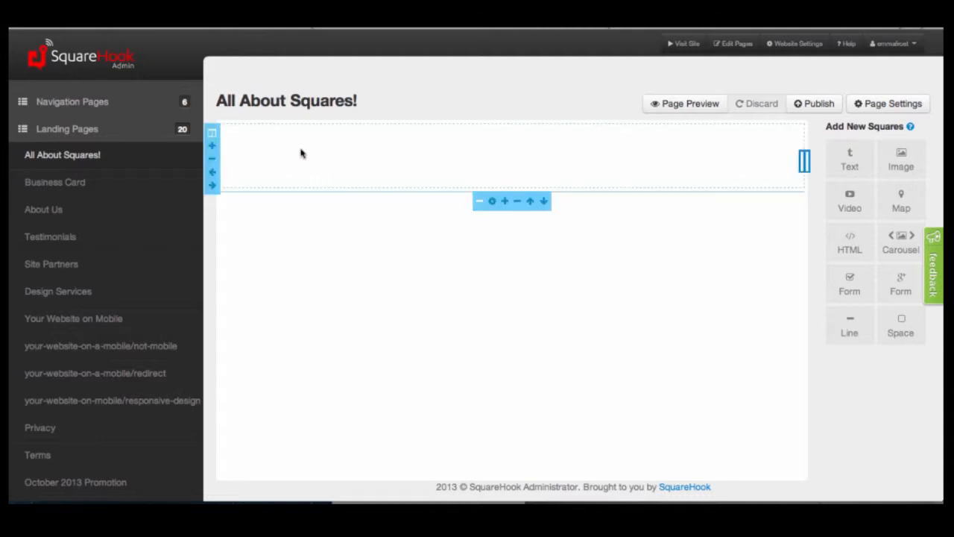
left_click(504, 203)
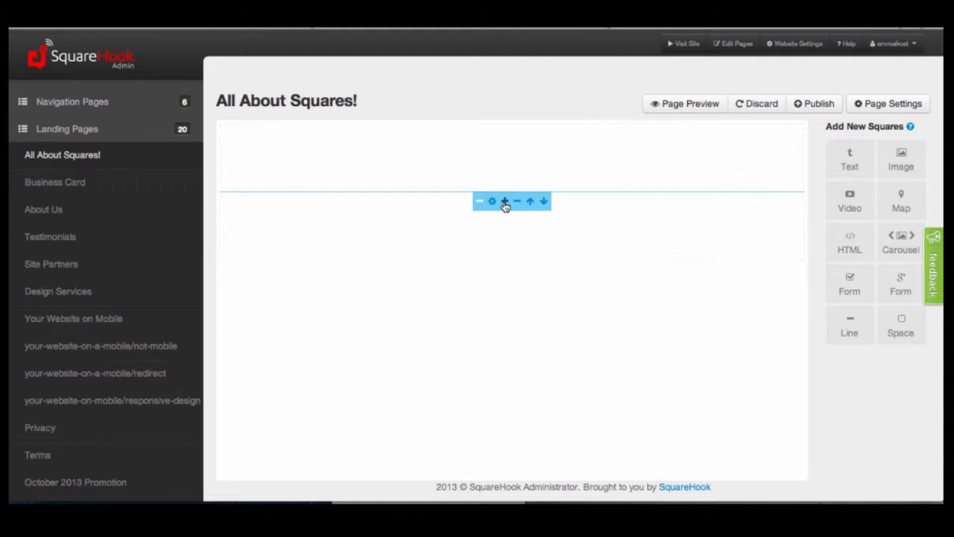
mouse_move(498, 328)
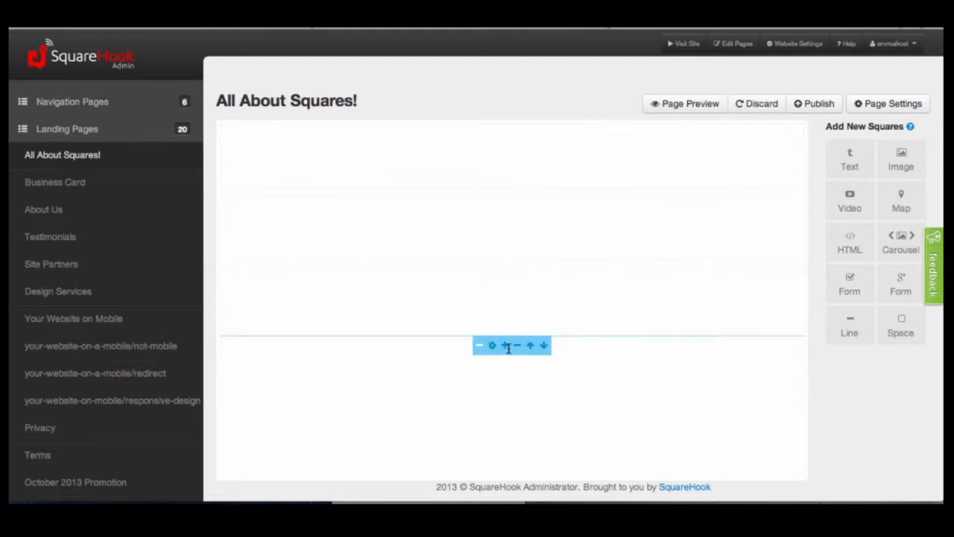
left_click(506, 347)
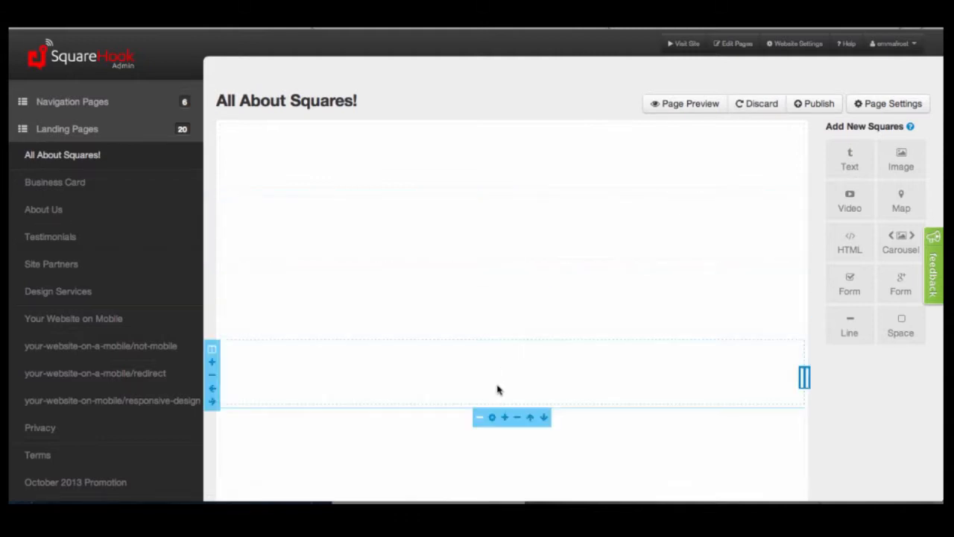
mouse_move(215, 155)
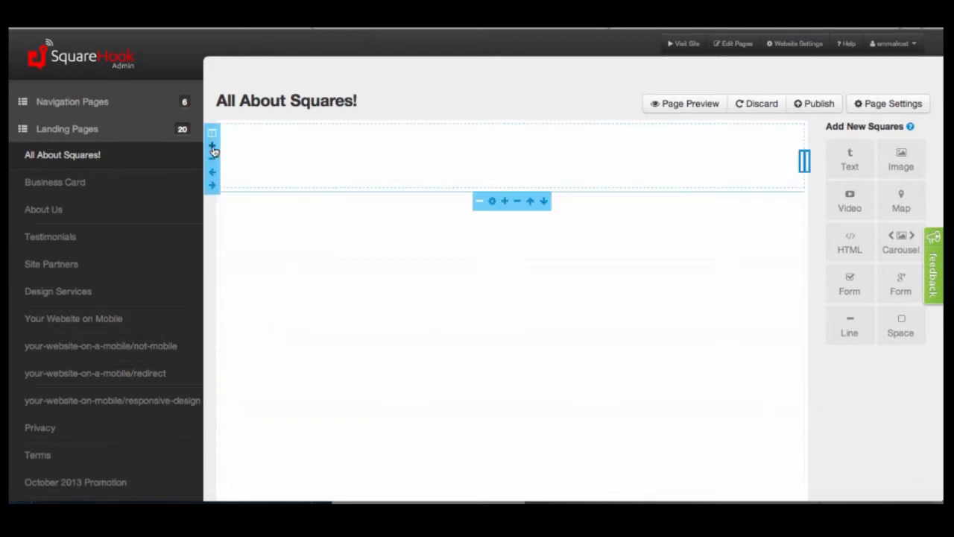
left_click(212, 147)
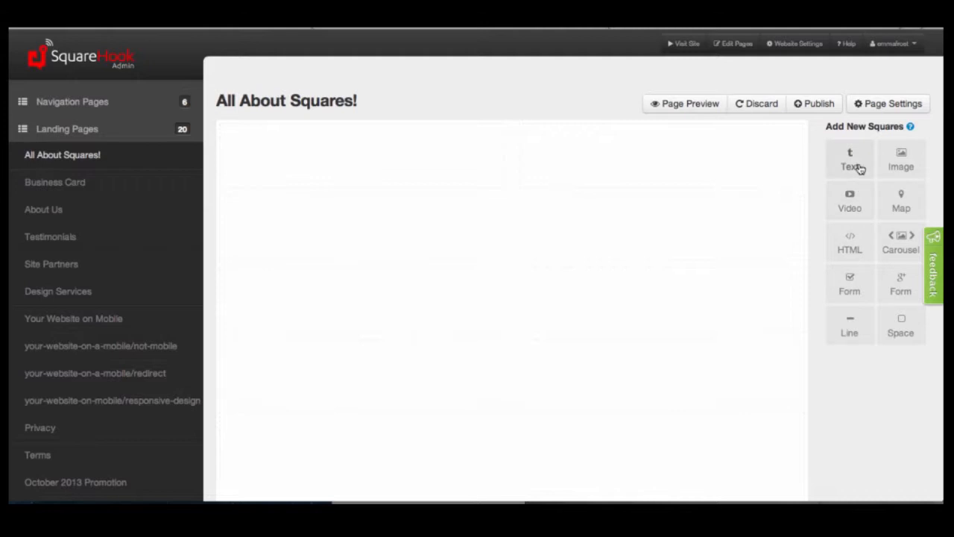
Place a Text square in the first row's first column and replace its placeholder with "Here you begin typing whatever you want!"
left_click_drag(859, 168, 443, 167)
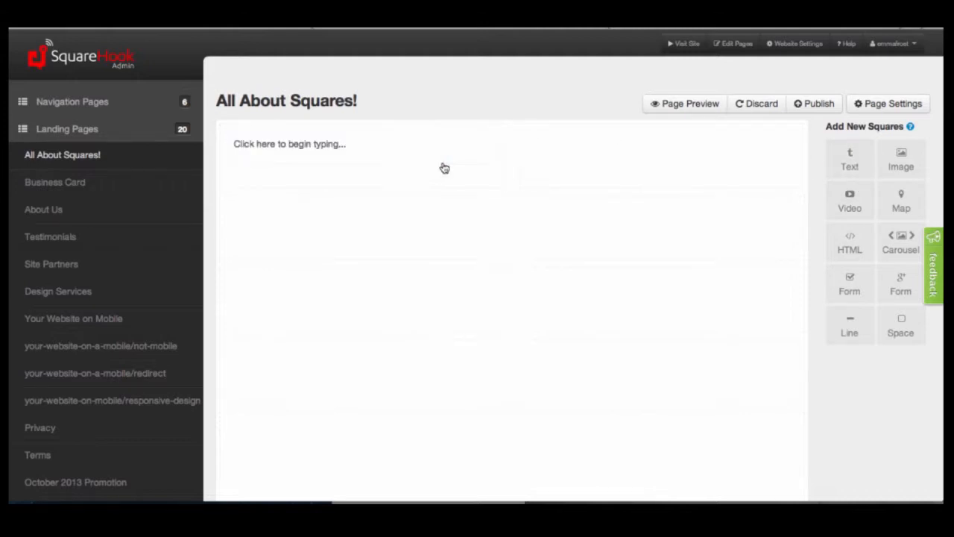
left_click(371, 151)
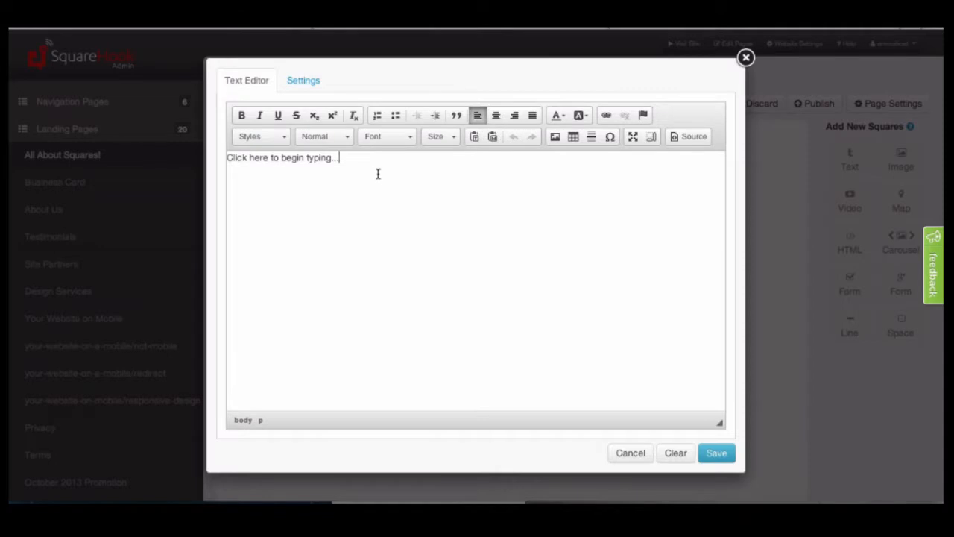
key("ctrl+a")
type("Here you ")
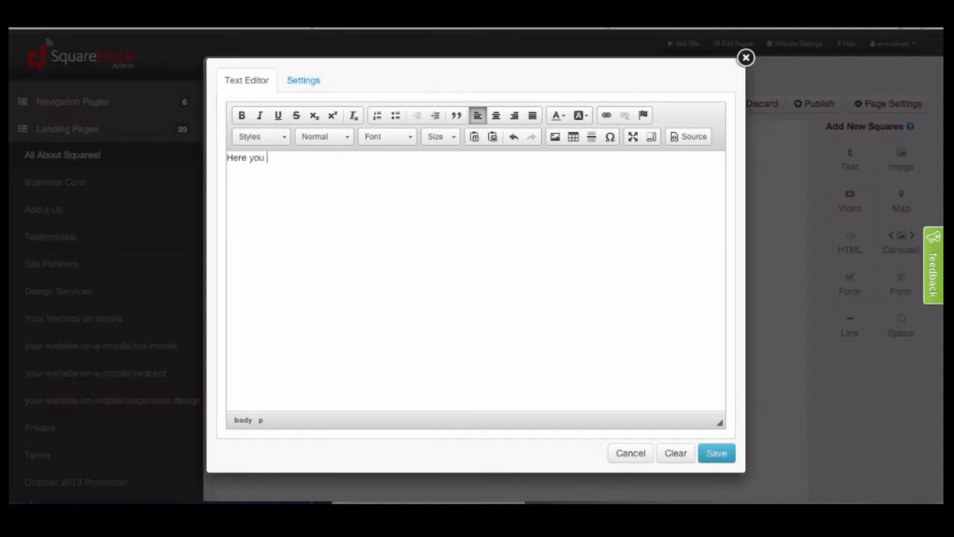
type("begin typing whatever you want!")
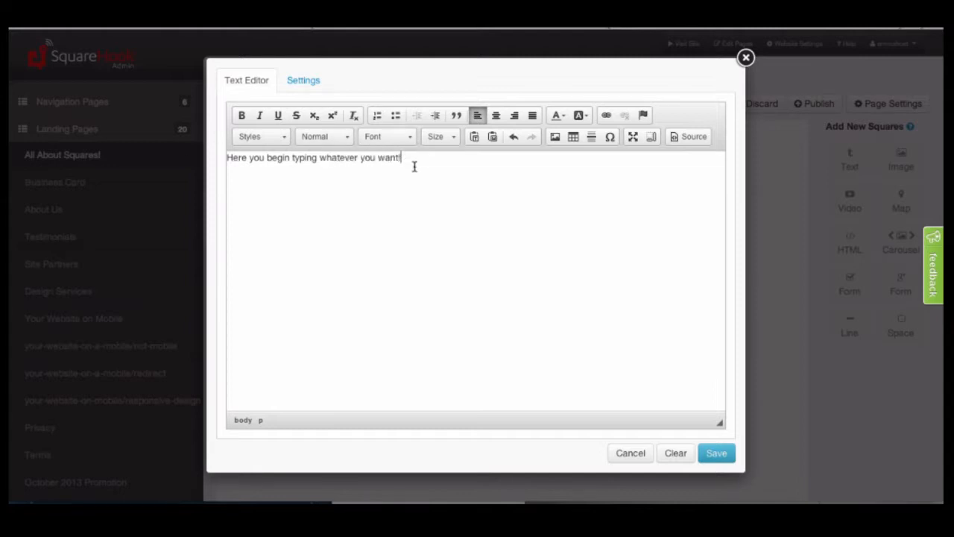
Centre the sentence in the text editor and format it as Heading 1
left_click(497, 115)
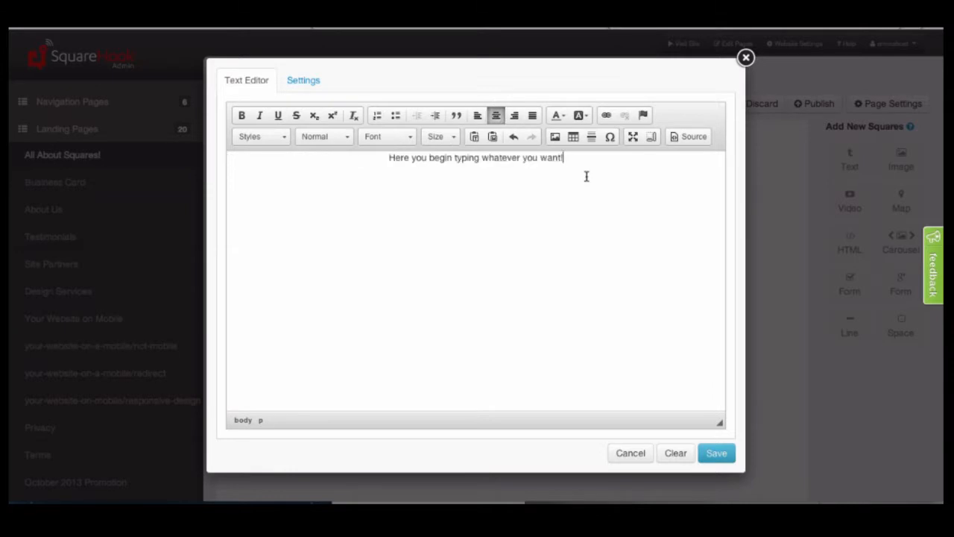
left_click(346, 137)
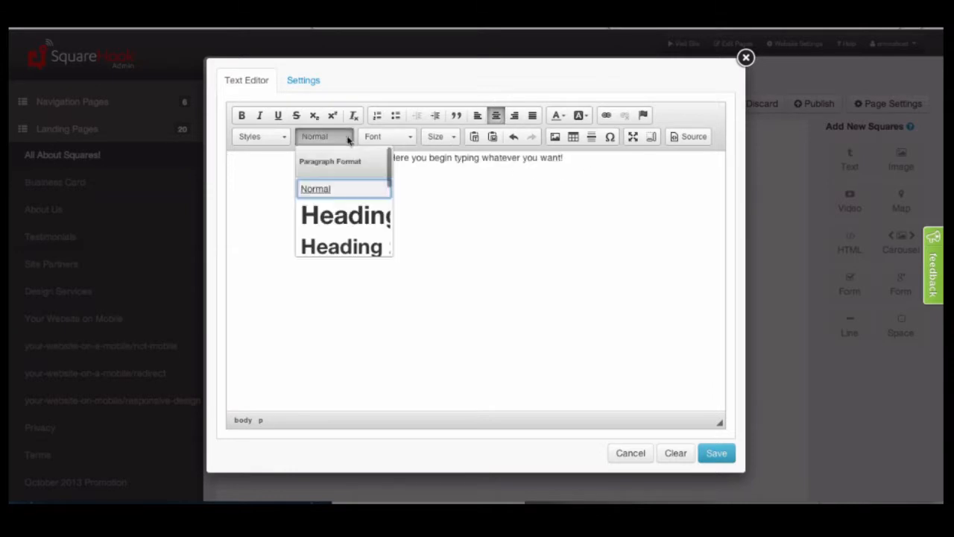
left_click(359, 227)
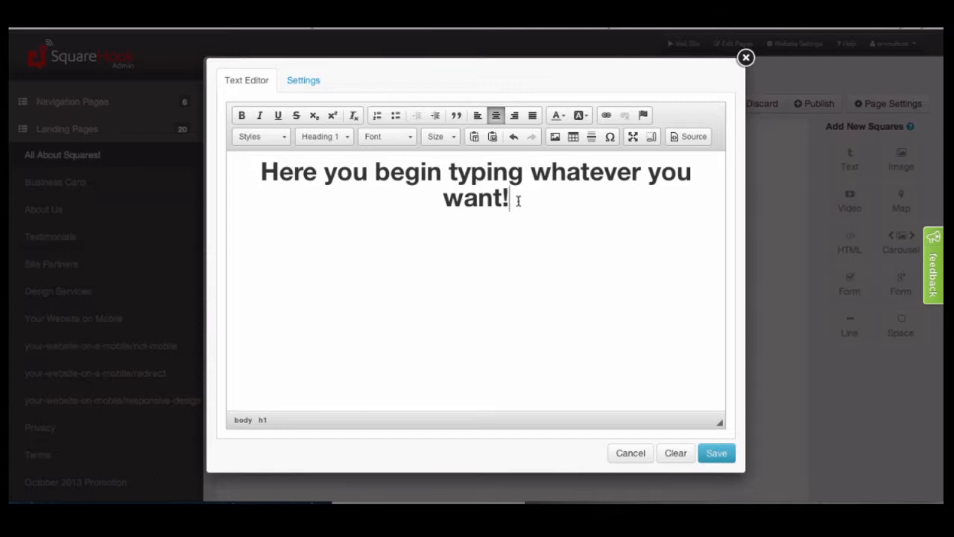
Underline the word "want!" in the heading and save the text square
left_click_drag(518, 200, 442, 202)
left_click(277, 115)
left_click(545, 194)
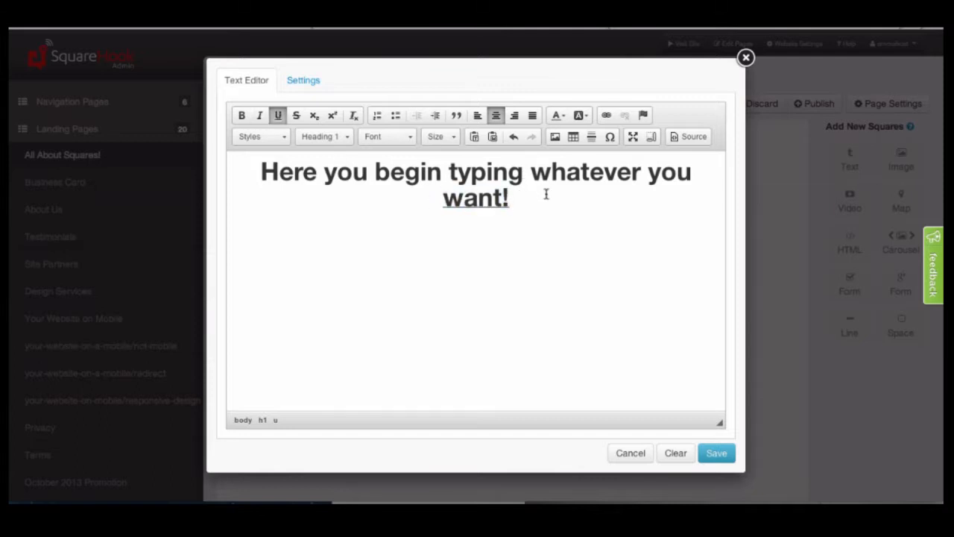
left_click(563, 115)
left_click(565, 118)
left_click(718, 454)
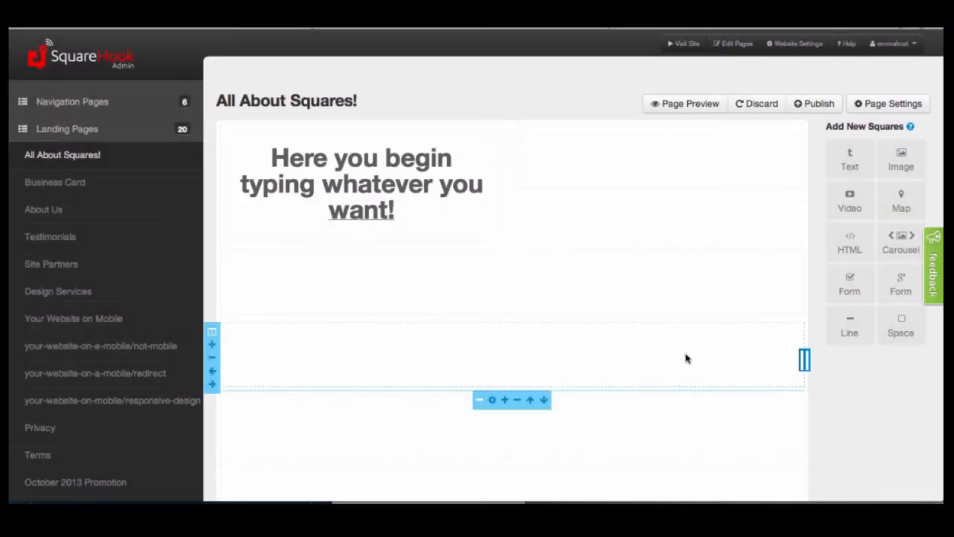
Place an Image square in the first row's second column and fill it with the uploaded picture Marshall-15100.png
left_click_drag(901, 164, 673, 175)
triple_click(422, 365)
scroll(422, 365, "down", 5)
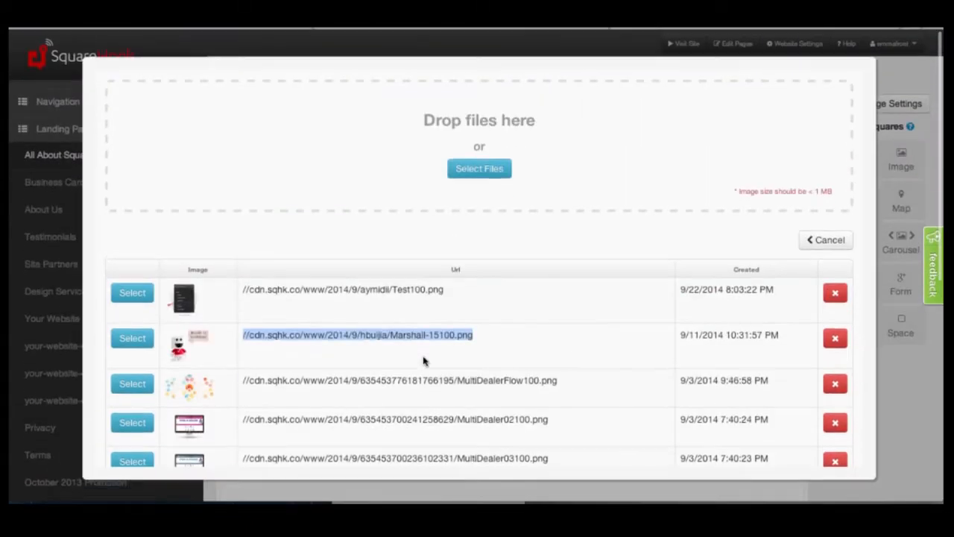
left_click(475, 175)
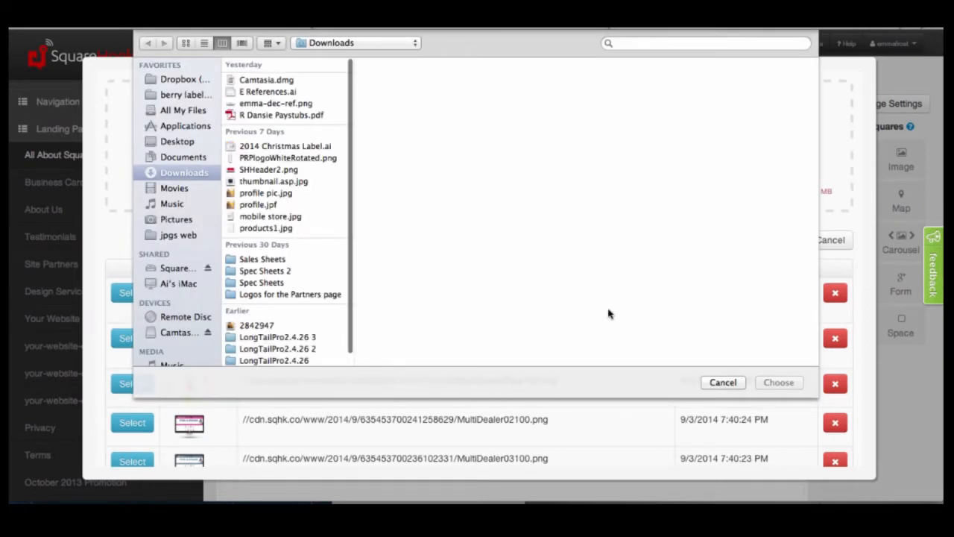
left_click(723, 383)
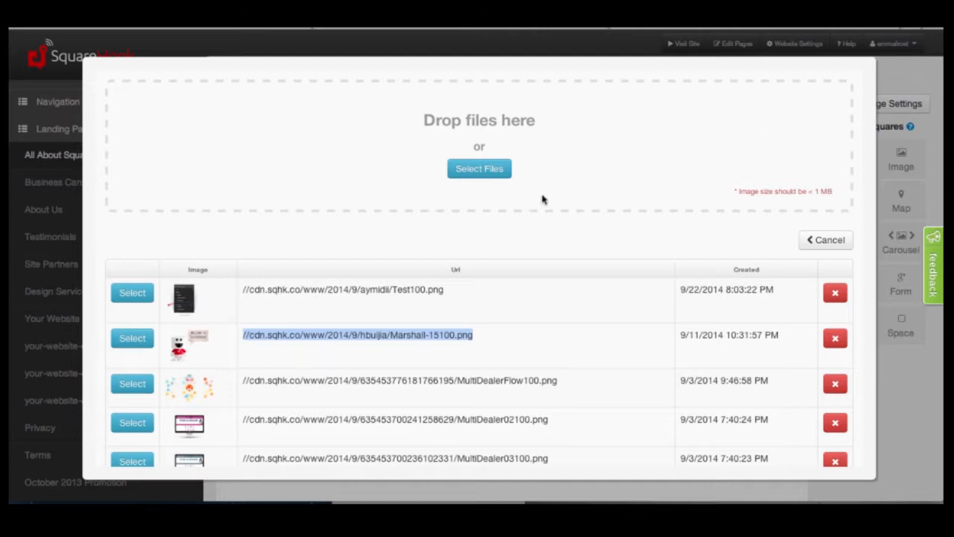
left_click(347, 291)
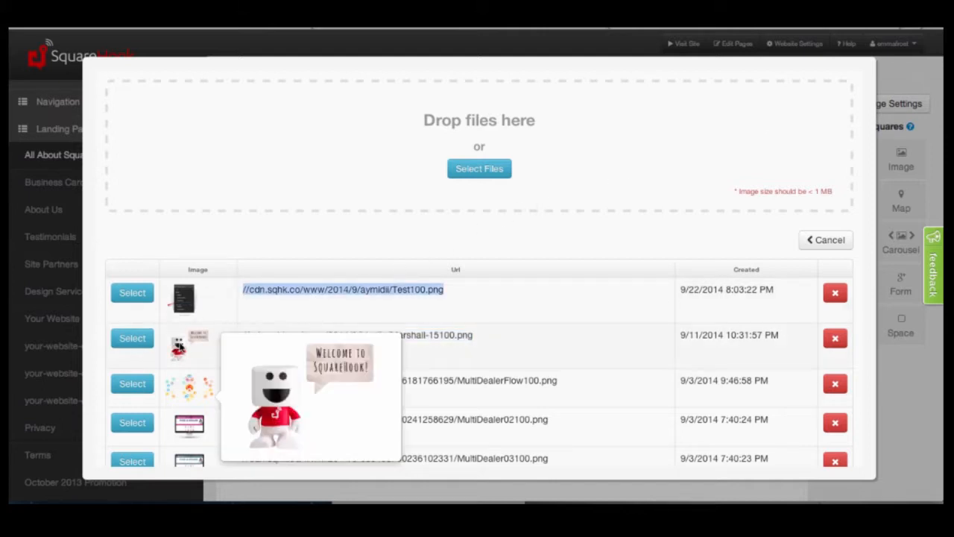
left_click(179, 348)
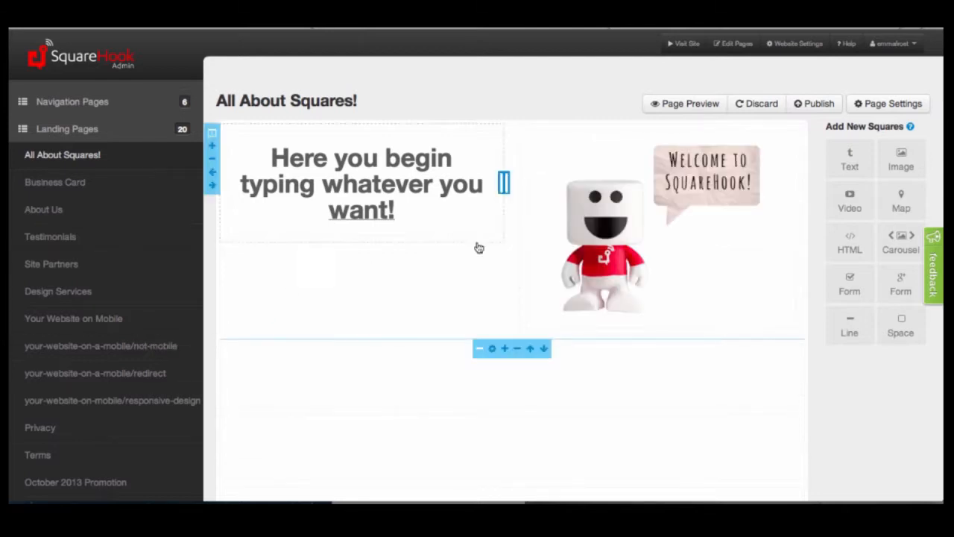
Preview the page, return to the editor, and widen the heading's column to about two thirds of the row
left_click(704, 108)
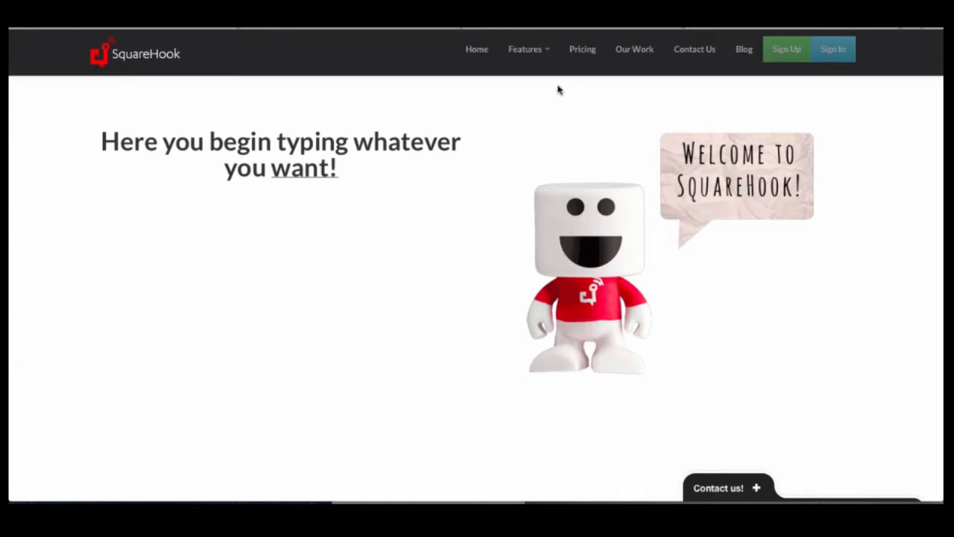
left_click(569, 29)
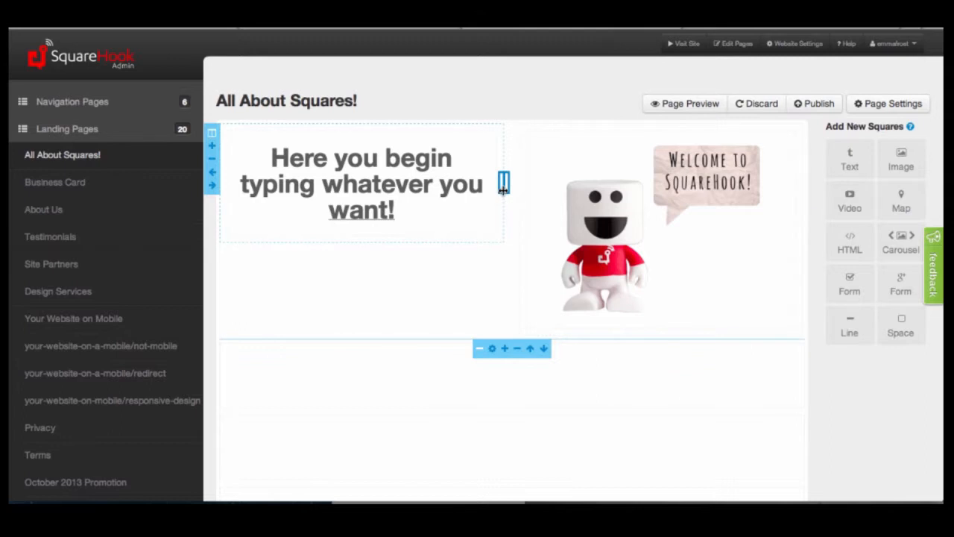
left_click_drag(504, 182, 561, 195)
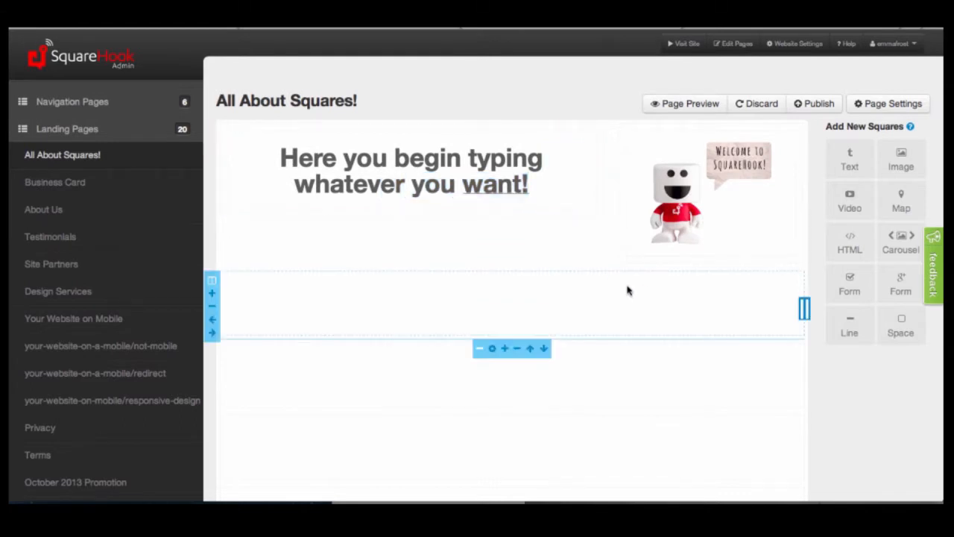
left_click_drag(850, 201, 479, 305)
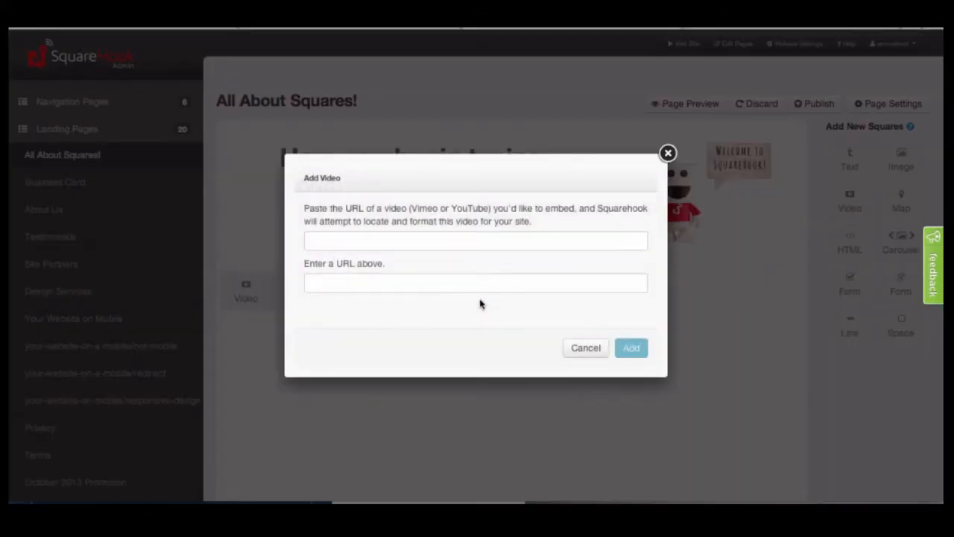
left_click(199, 501)
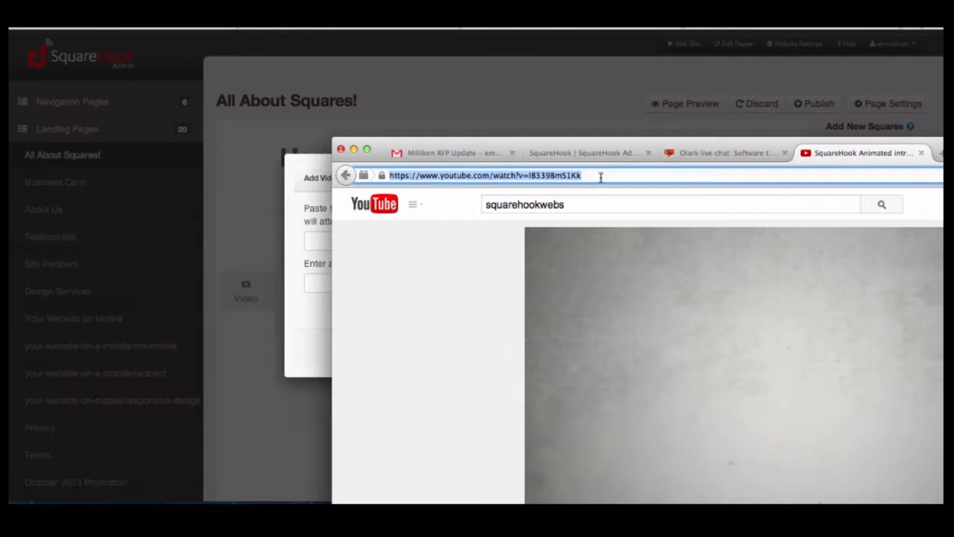
left_click(329, 239)
left_click(328, 239)
type("https://www.youtube.com/watch?v=IB339BmS1Kk")
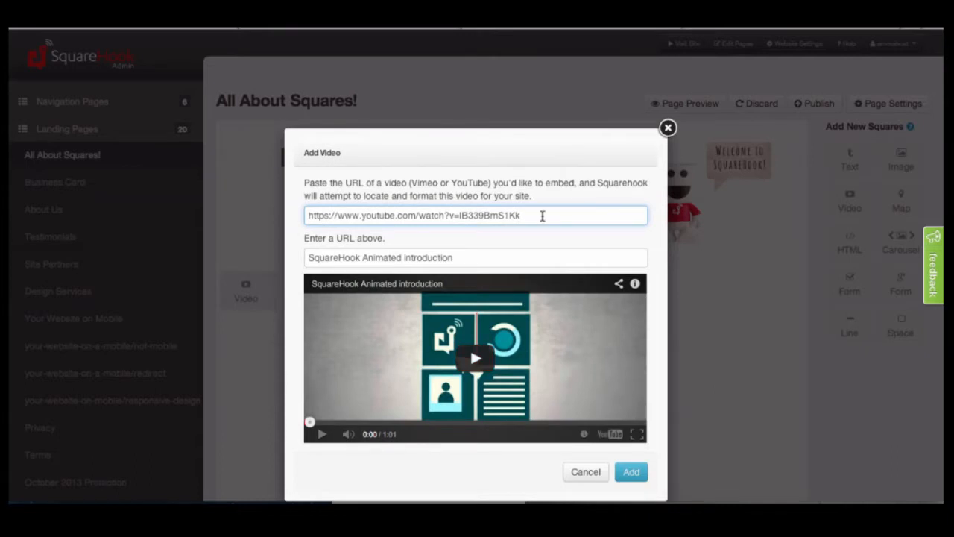
left_click(473, 257)
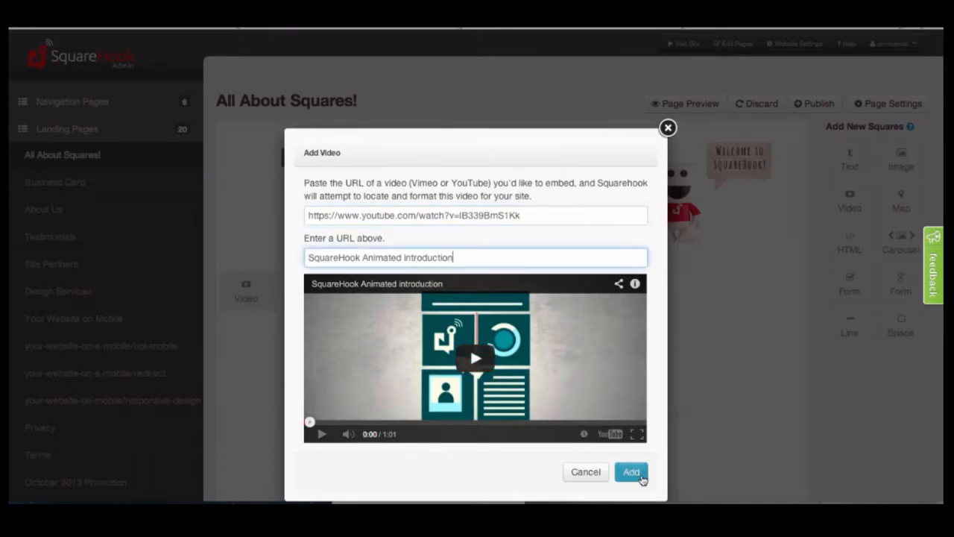
left_click(640, 475)
Split the video's row into three columns and move the video's column to the middle
scroll(628, 440, "down", 3)
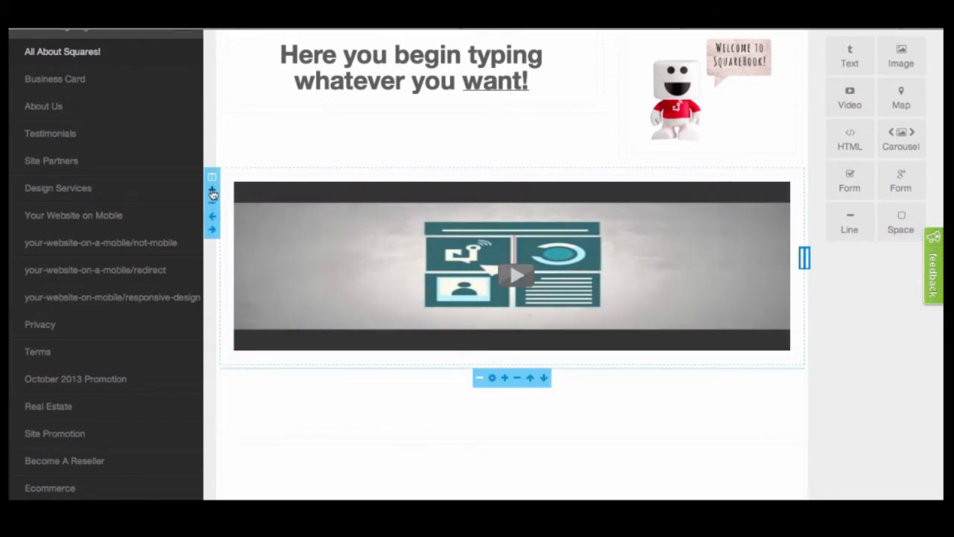
left_click(212, 194)
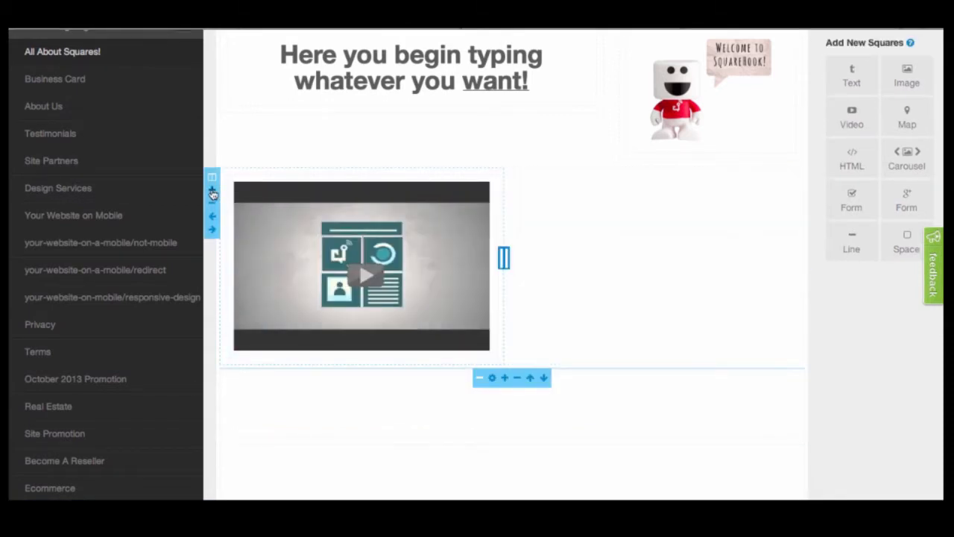
left_click(213, 194)
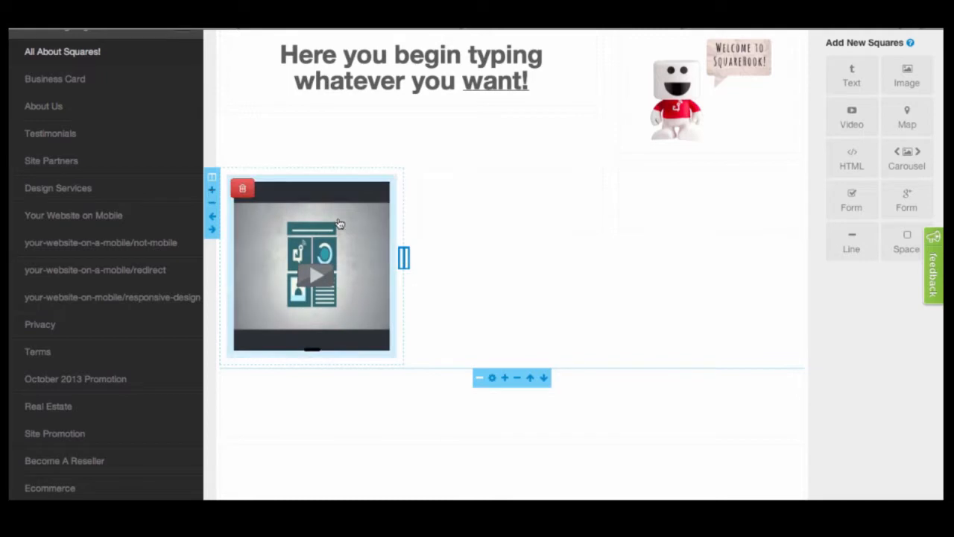
left_click(212, 228)
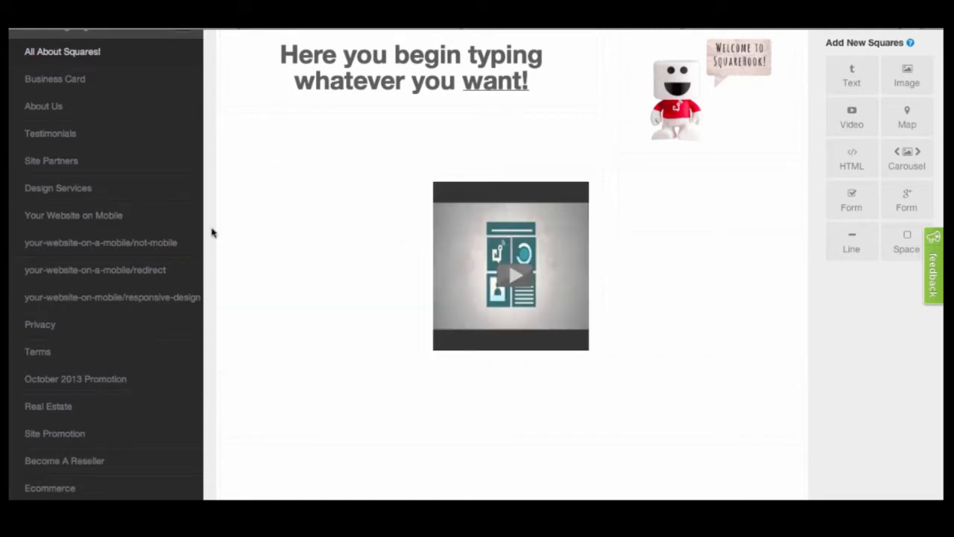
Widen the middle video column on both sides to about half the row's width, and preview the page
left_click_drag(403, 206, 341, 207)
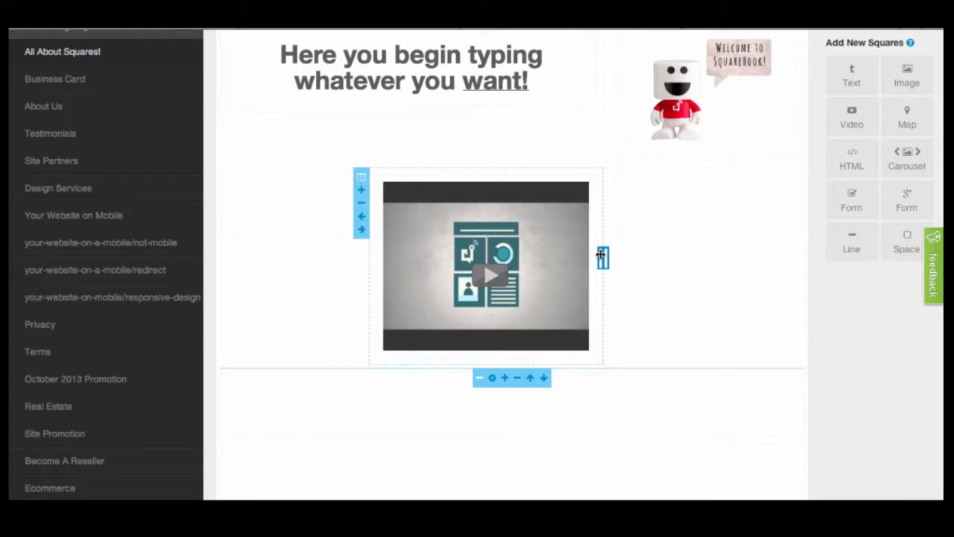
left_click_drag(604, 255, 617, 259)
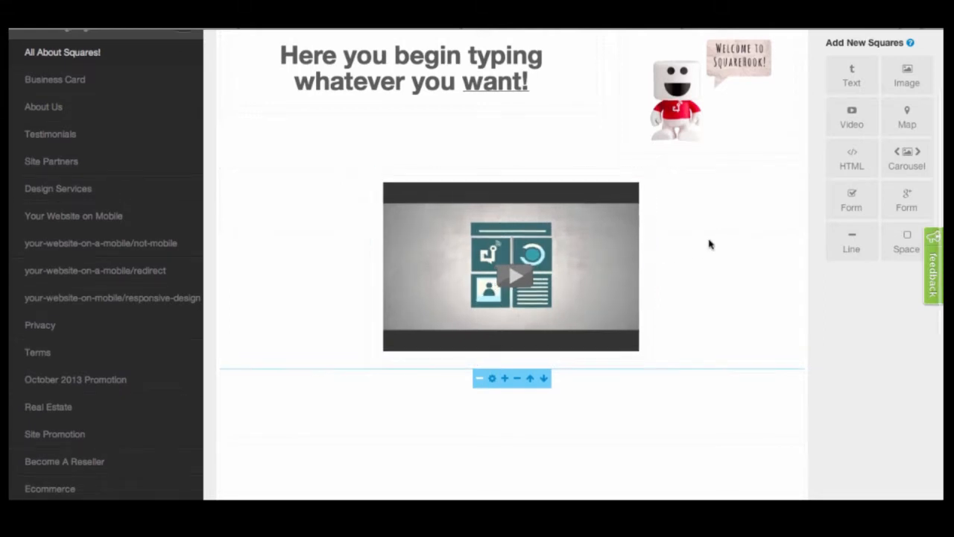
scroll(710, 245, "up", 3)
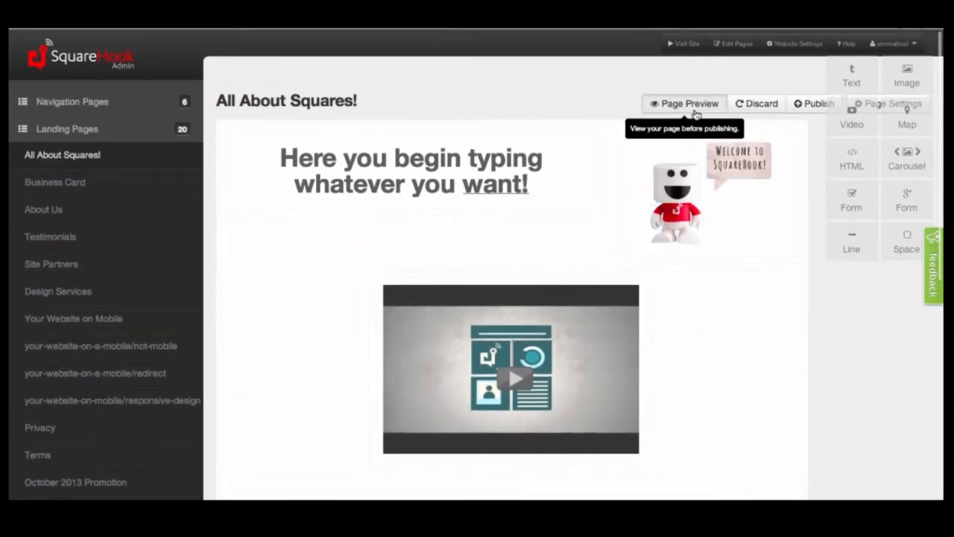
left_click(689, 104)
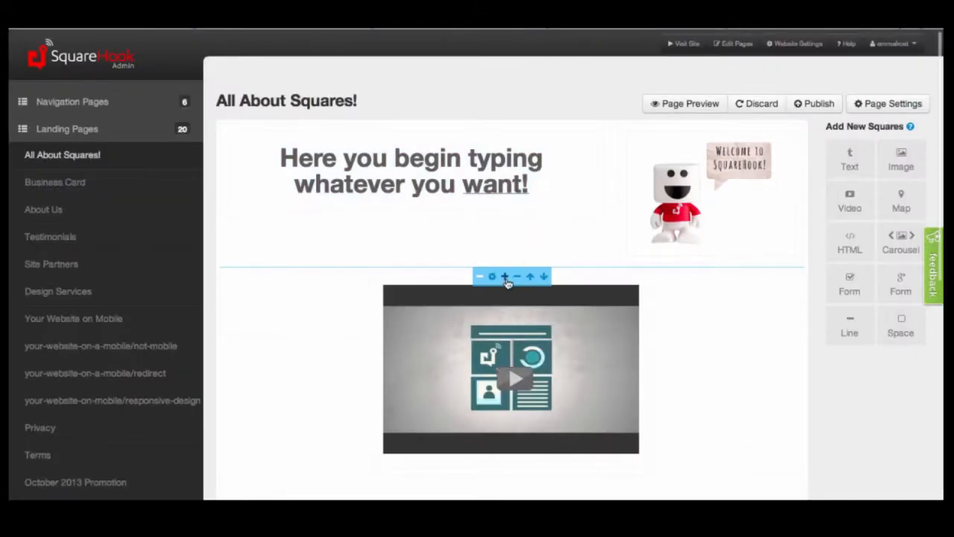
Insert a new row above the video and place a Line square in it with a thickness of 2px
left_click(505, 277)
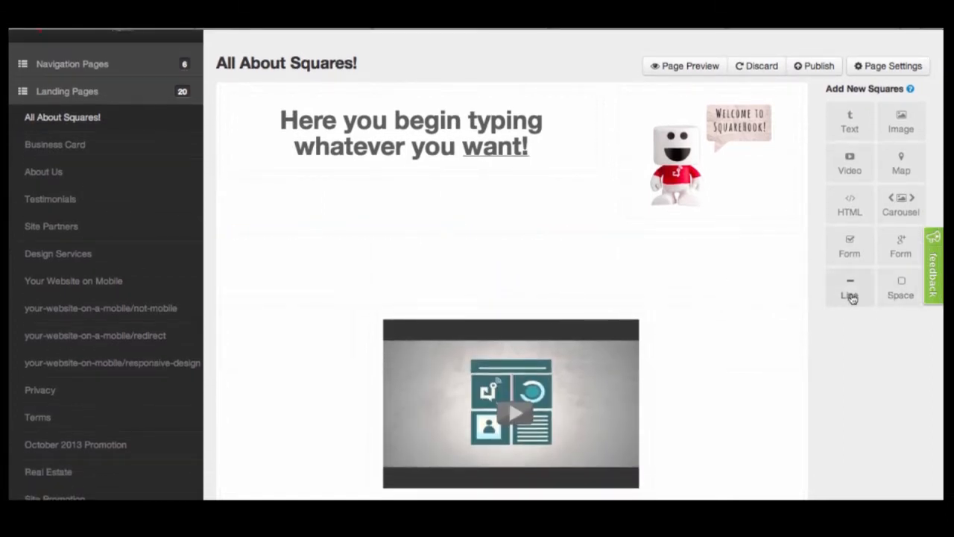
left_click_drag(852, 298, 629, 281)
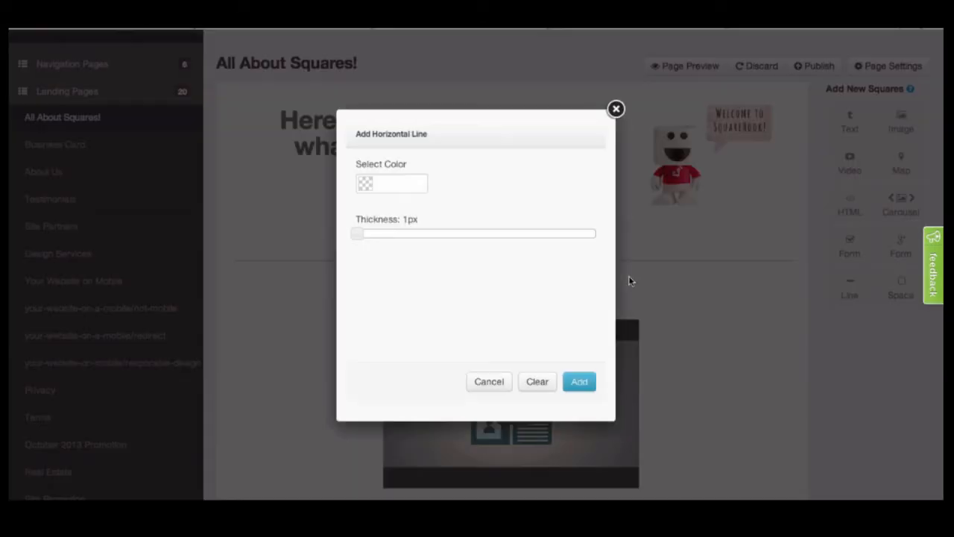
left_click(373, 237)
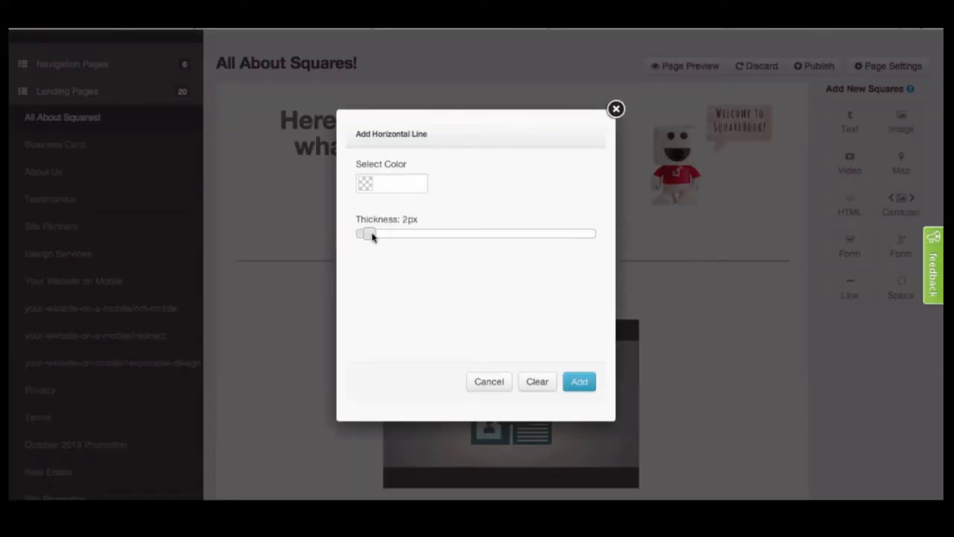
Try several colors for the horizontal line, add it in blue #0a3afa, and preview the page
left_click(389, 182)
left_click_drag(440, 211, 451, 196)
left_click_drag(475, 281, 476, 193)
left_click(461, 233)
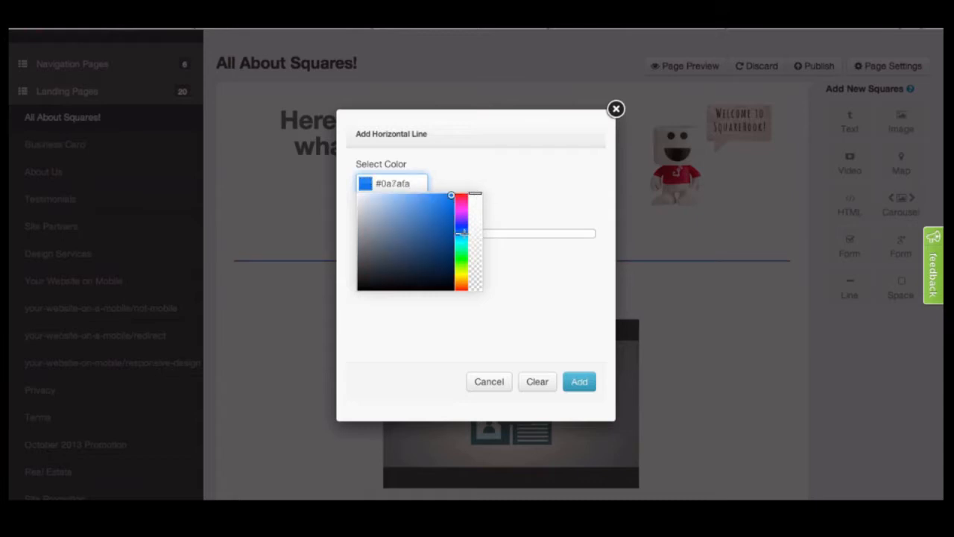
left_click(460, 260)
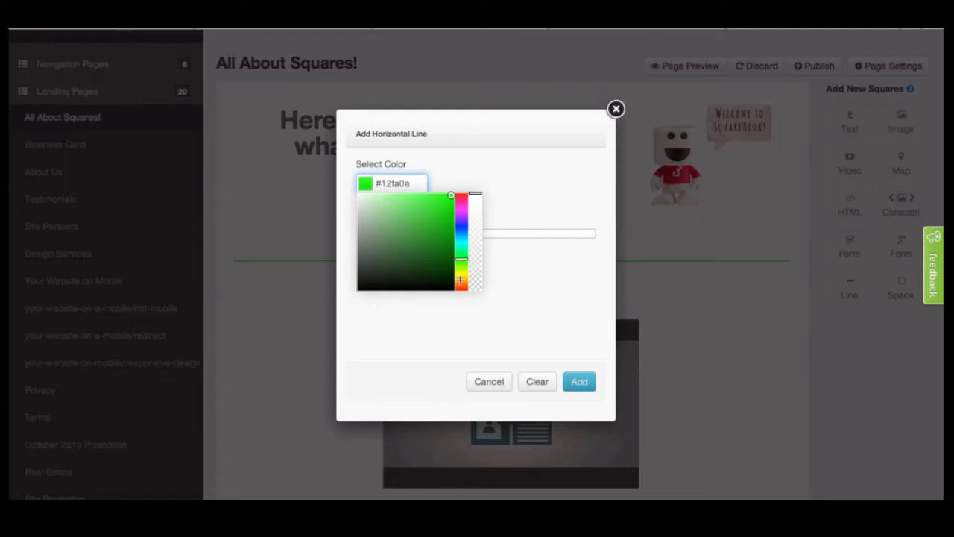
left_click(460, 280)
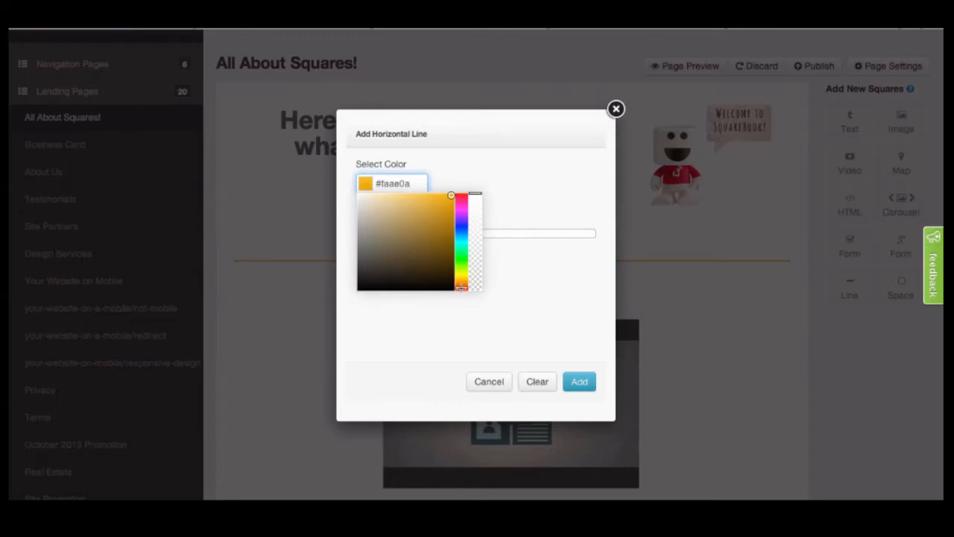
left_click(462, 287)
left_click(463, 229)
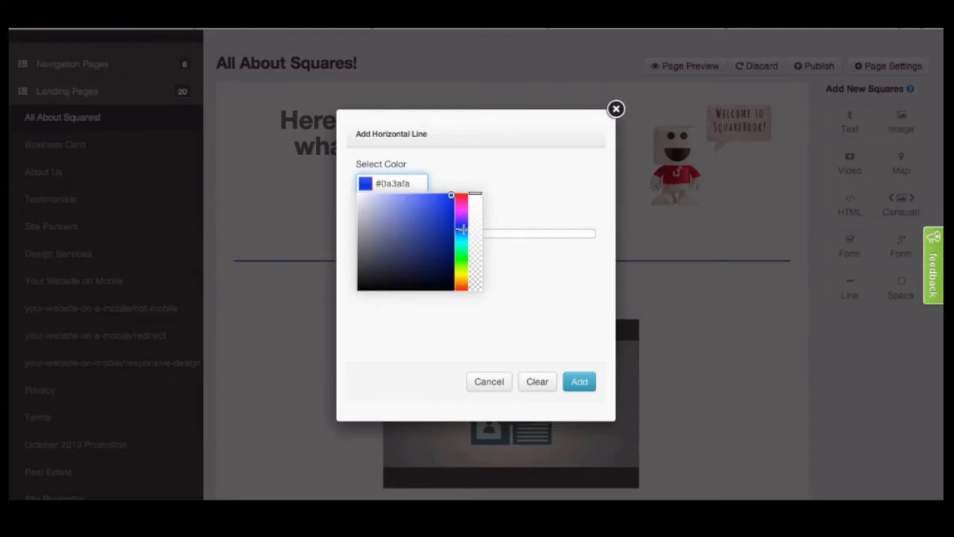
left_click(502, 255)
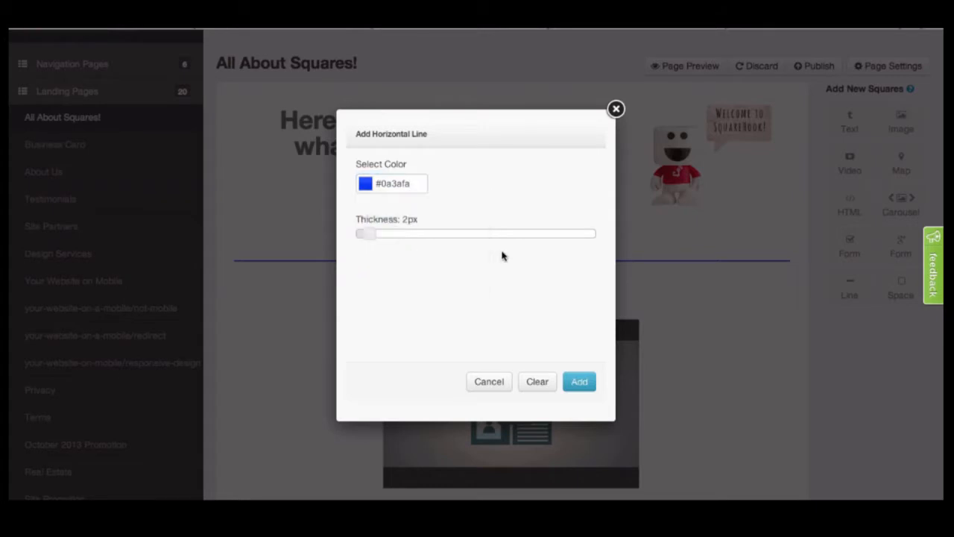
left_click(579, 382)
left_click(687, 68)
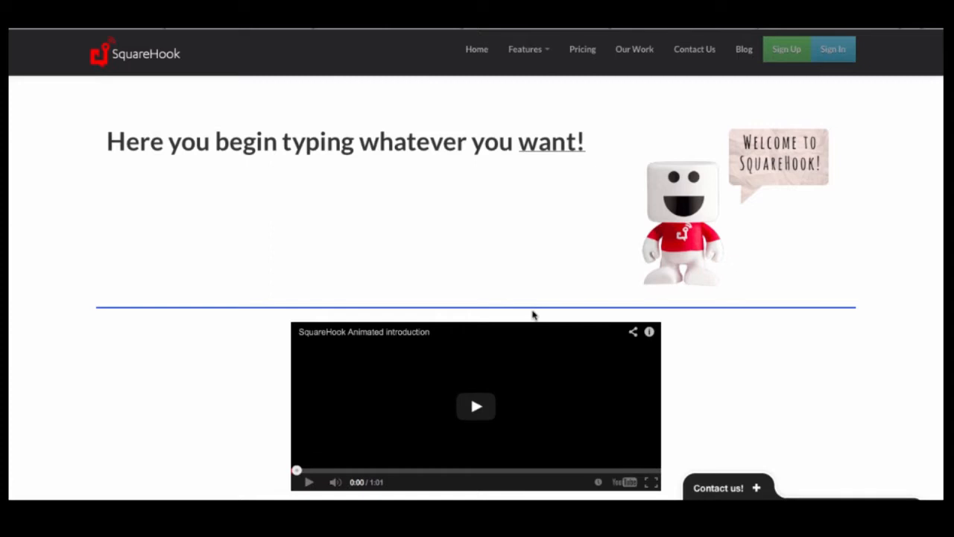
key("ctrl+w")
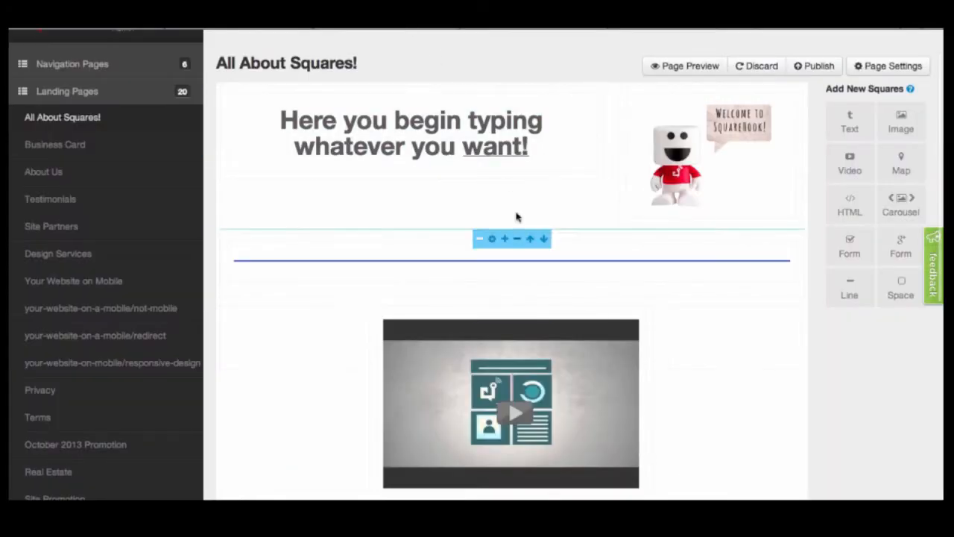
Delete the horizontal line and put a Space square in its row
mouse_move(530, 267)
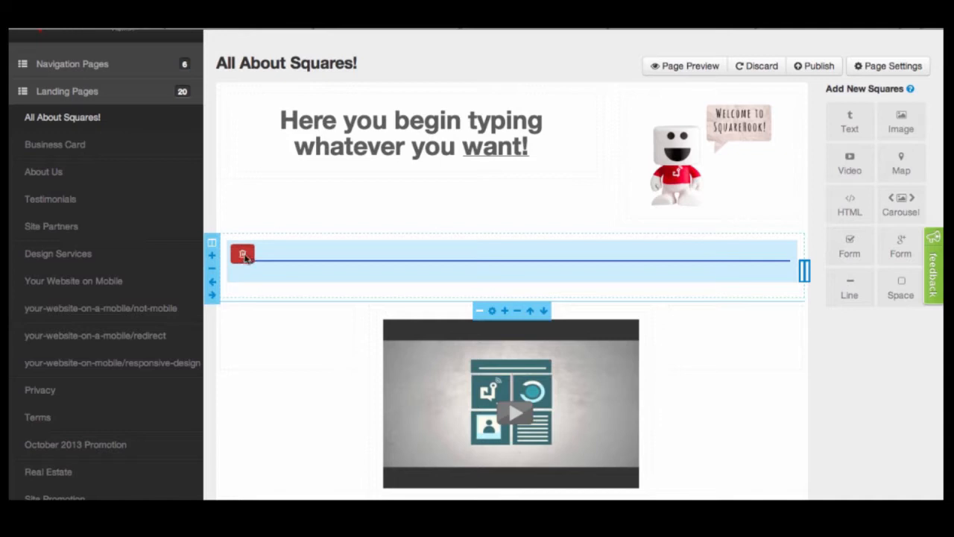
left_click(244, 255)
left_click_drag(903, 290, 596, 269)
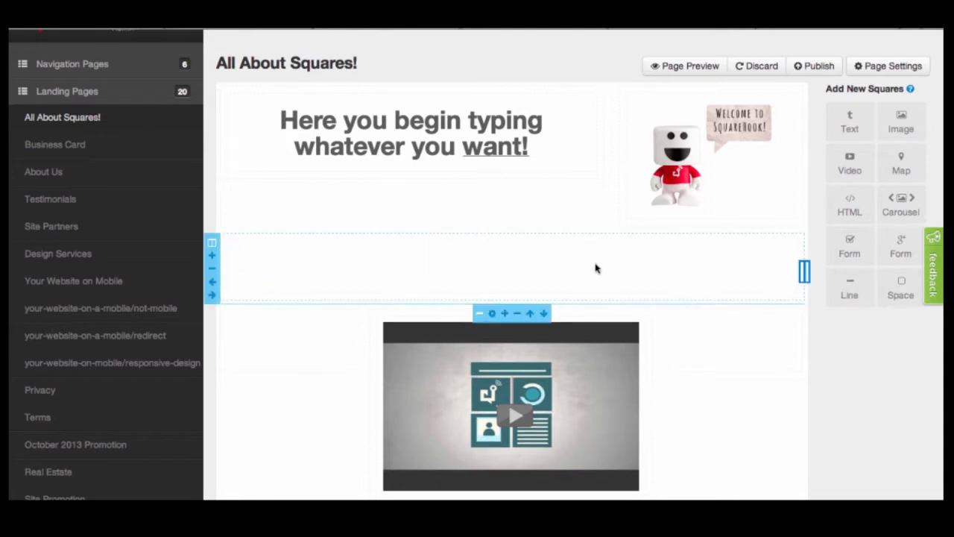
mouse_move(594, 267)
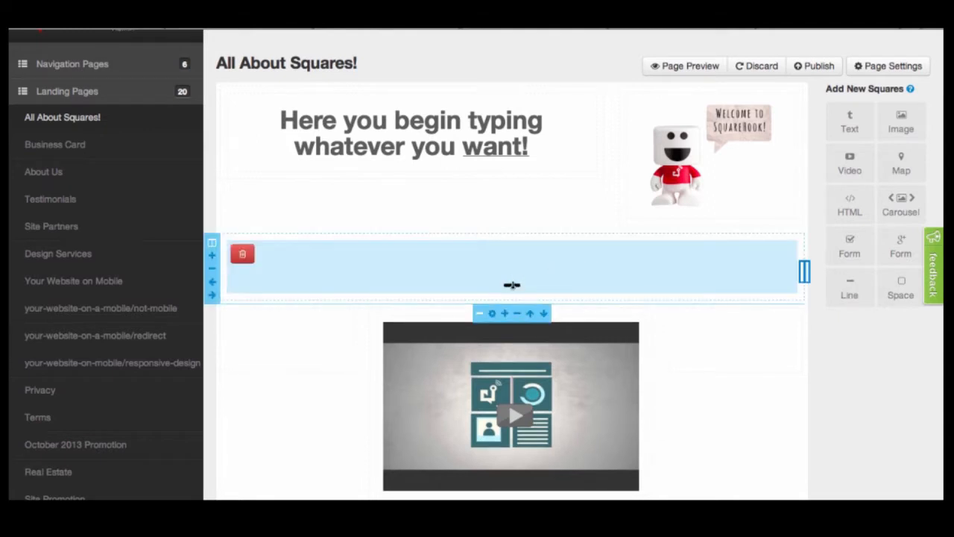
Stretch the Space square to several times its height, check it in the page preview, and shrink it back
left_click_drag(512, 290, 500, 451)
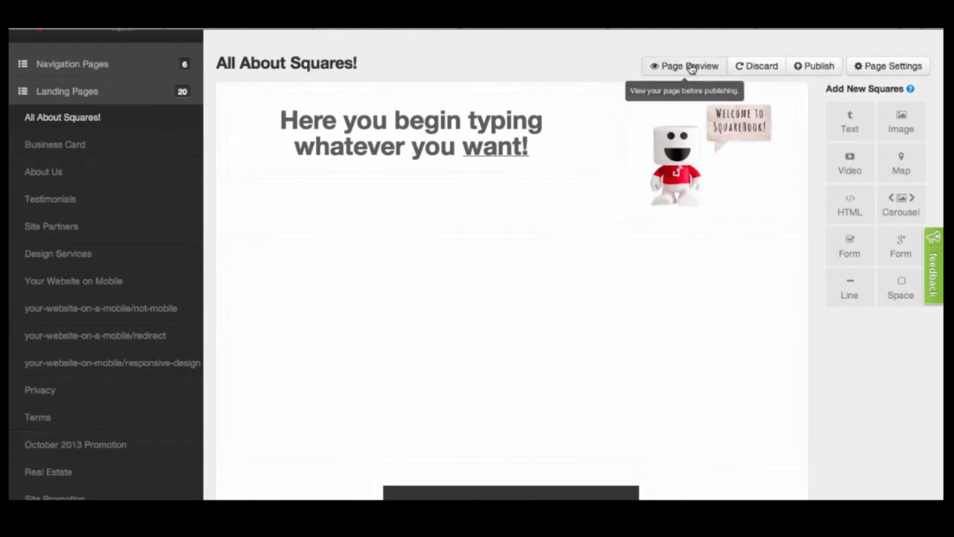
left_click(691, 66)
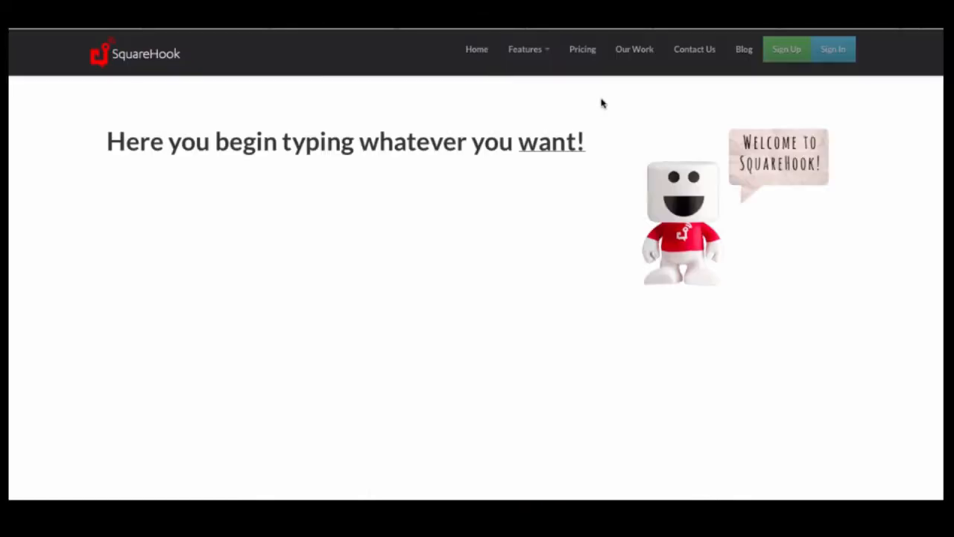
scroll(515, 217, "down", 3)
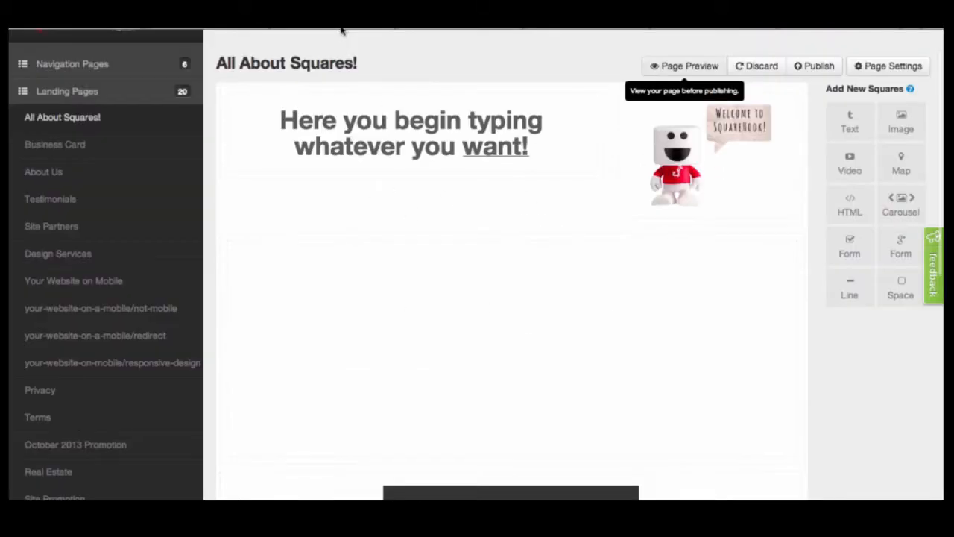
left_click_drag(512, 448, 526, 290)
Split the empty row below the video into two columns and place a Map square in the second column
scroll(523, 288, "down", 3)
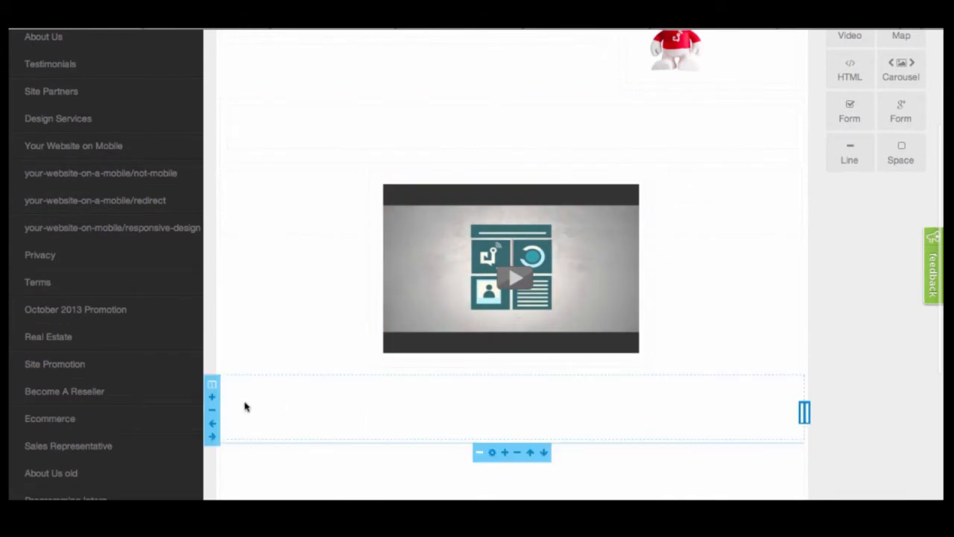
left_click(212, 399)
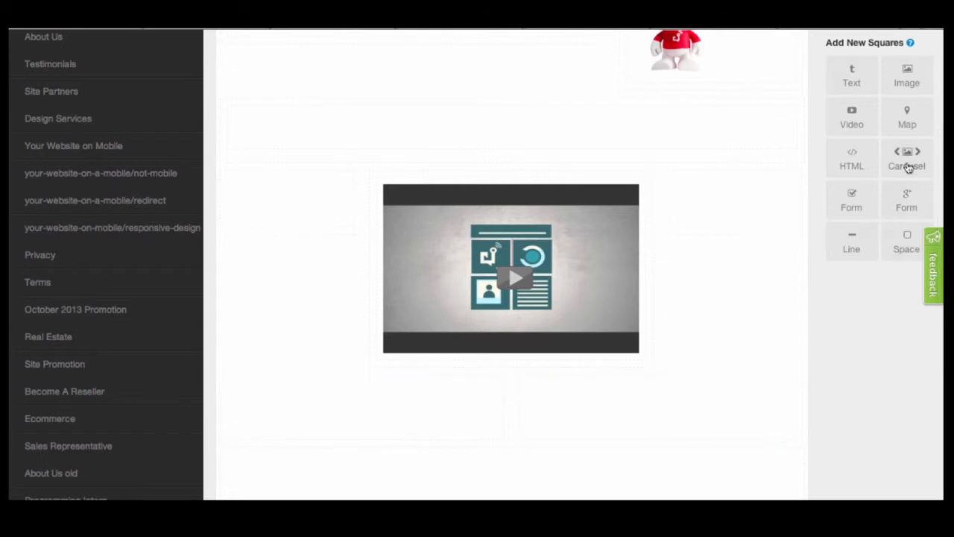
left_click_drag(909, 125, 682, 431)
Title the map "SquareHook Headquarters", enter the company's street address and city, state and zip, and add it
left_click(493, 226)
type("Sc")
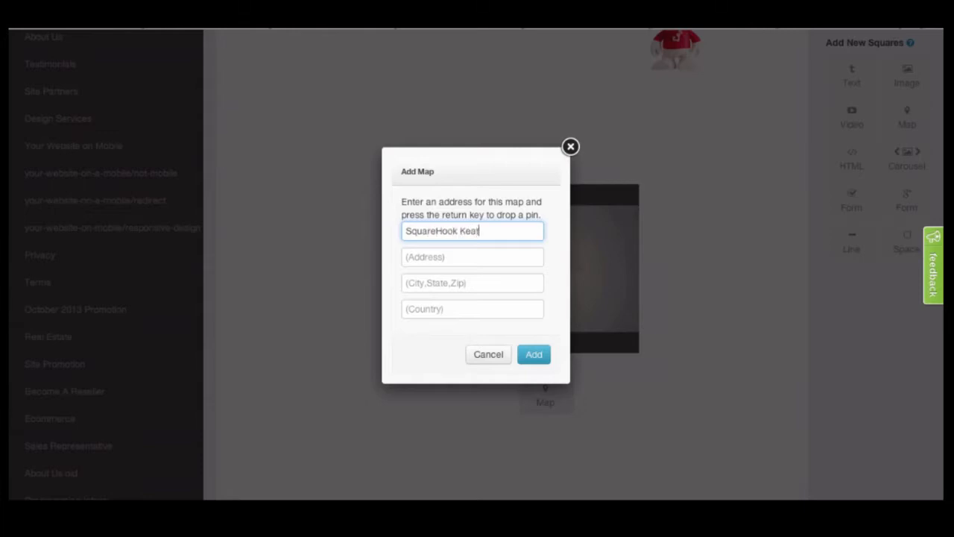
type("uareHook Headquarters")
key("Tab")
type("4")
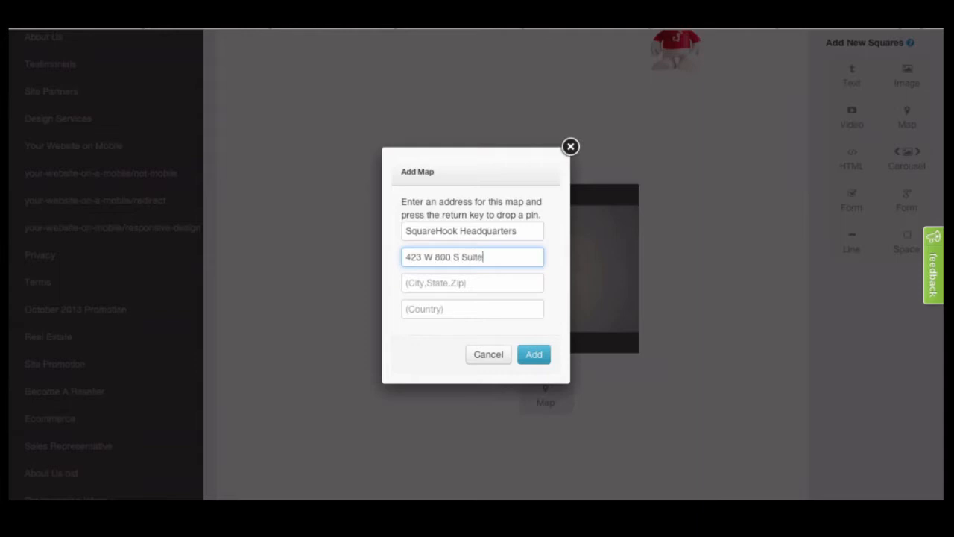
key("Tab")
type("SL")
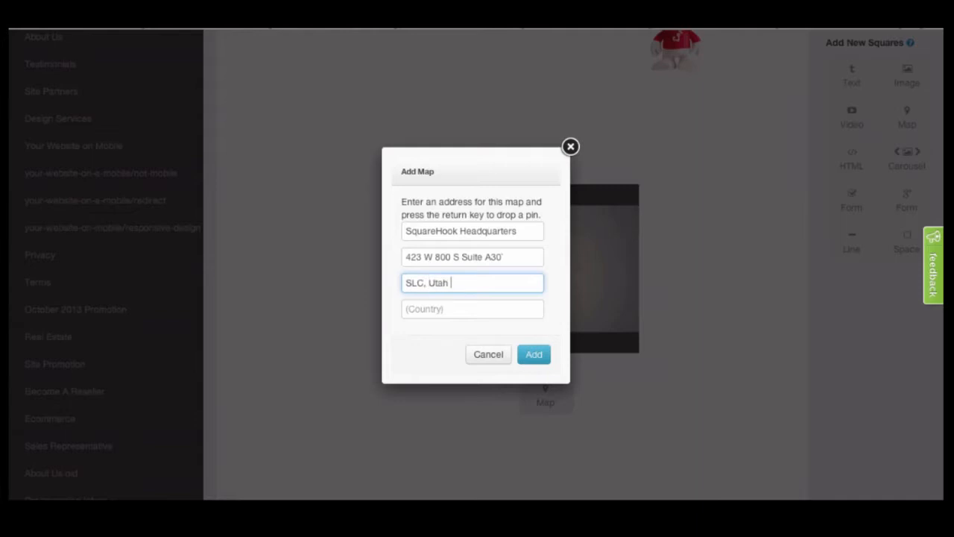
left_click(522, 254)
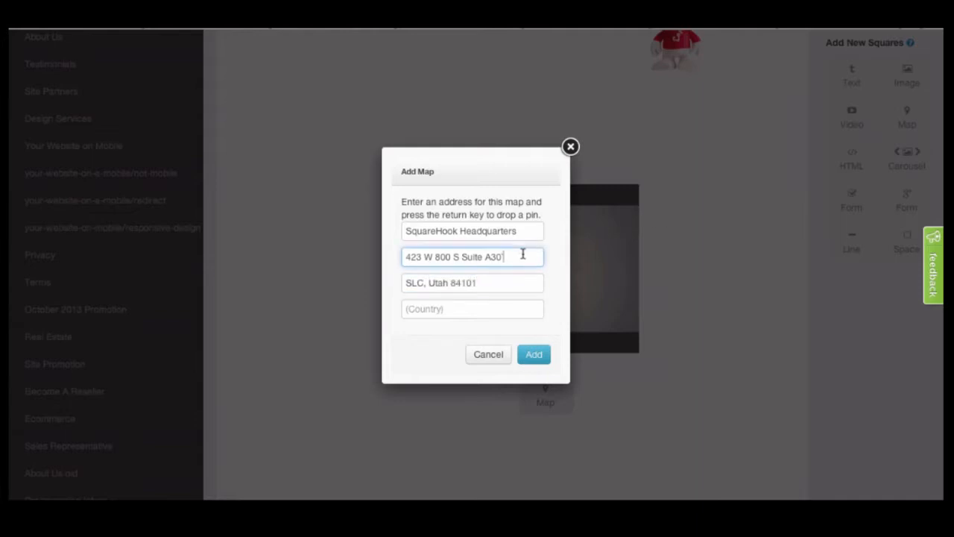
left_click(531, 280)
left_click(534, 355)
Add a Form square in the column beside the map and name the form "All About Squares Form"
scroll(537, 357, "down", 3)
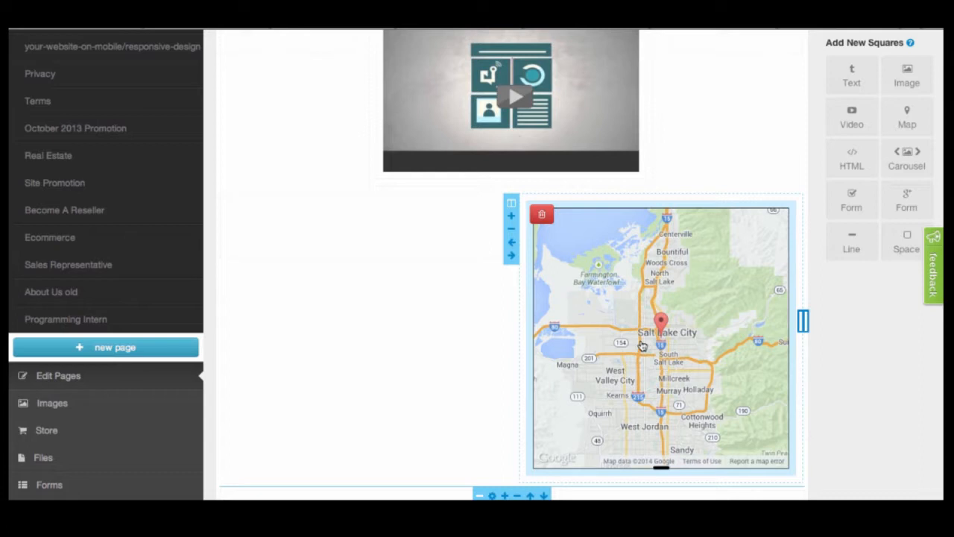
scroll(850, 208, "down", 1)
left_click_drag(852, 211, 390, 186)
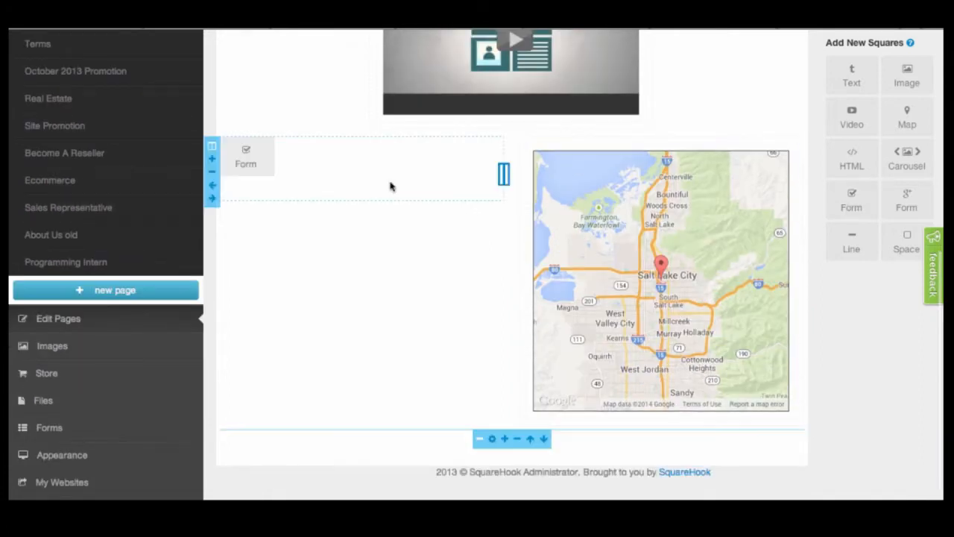
left_click(300, 143)
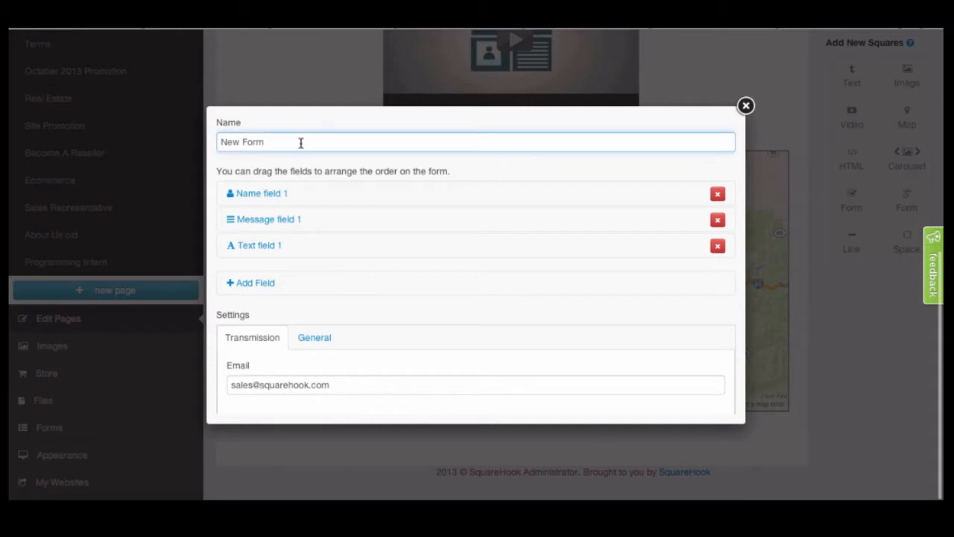
double_click(237, 142)
type("All About Squares")
Label the form's name field "Who Are You?"
left_click(281, 203)
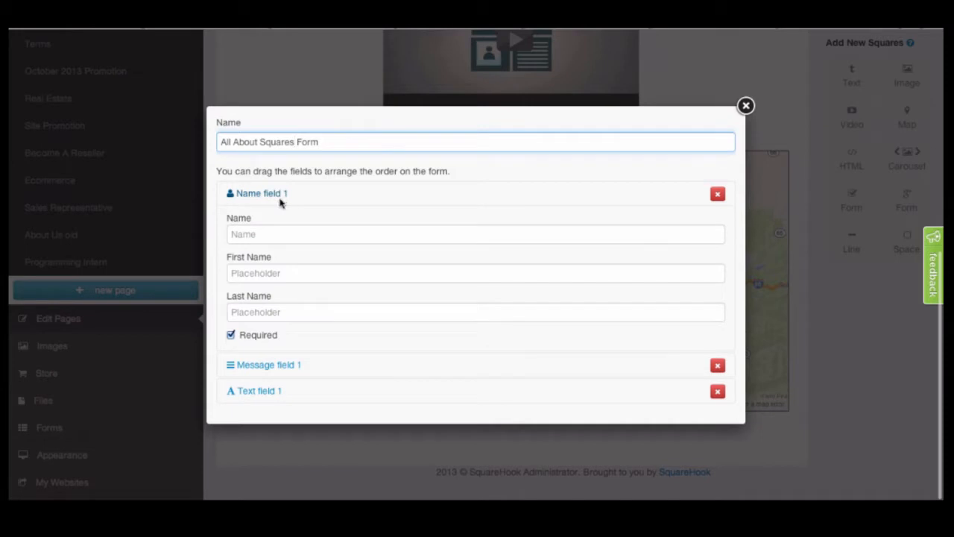
left_click(261, 234)
type("Who Are You?")
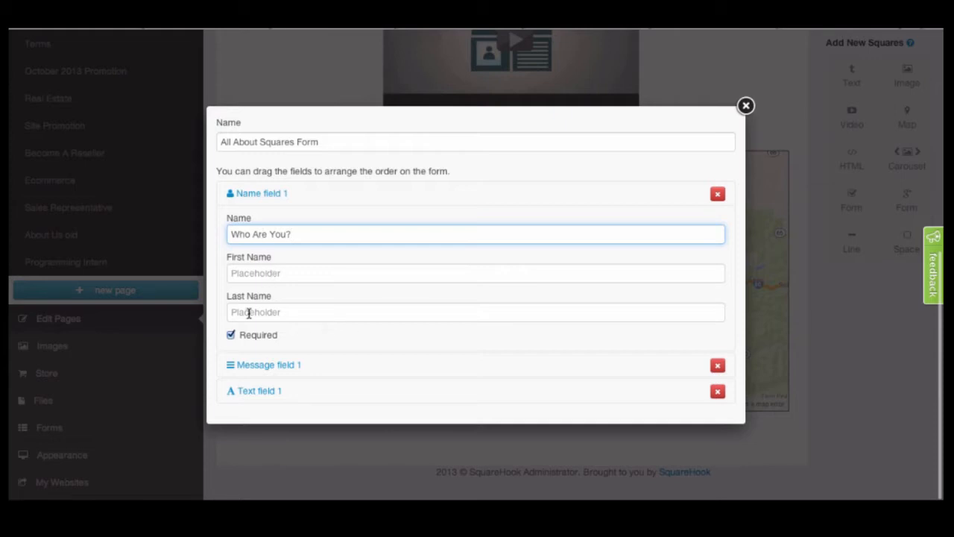
Move the form's text field above the message field
scroll(251, 330, "down", 3)
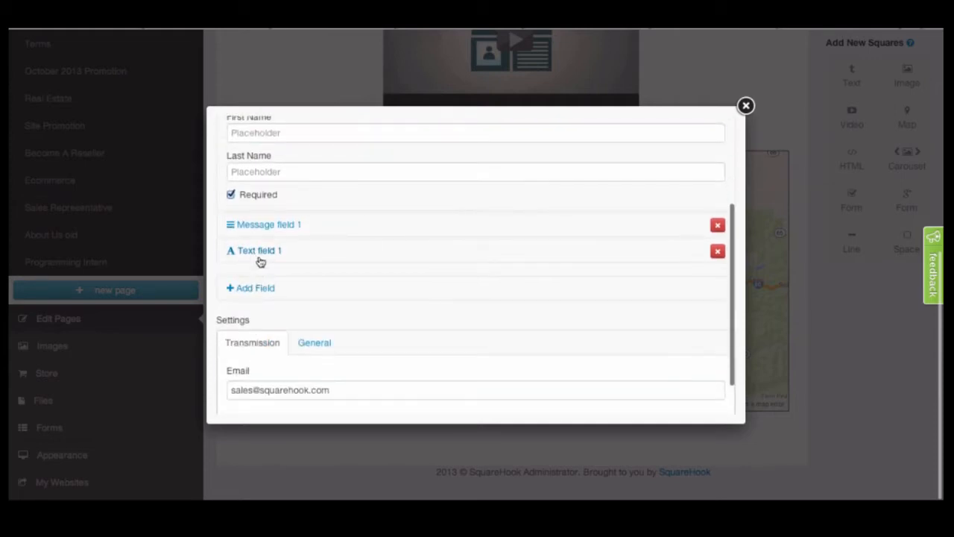
left_click(261, 245)
scroll(270, 241, "up", 5)
left_click_drag(261, 245, 258, 218)
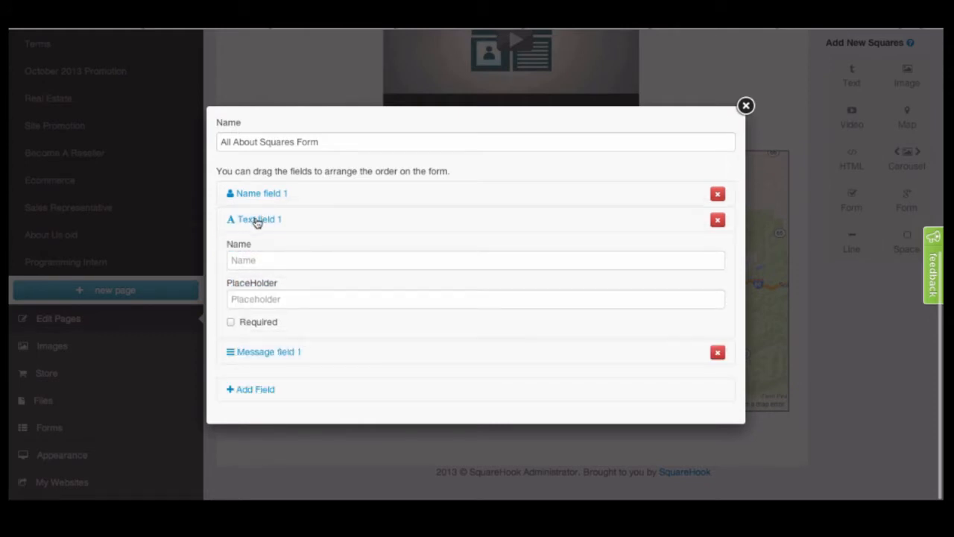
left_click(257, 221)
left_click(257, 220)
Label the text field "What's Your Number?" and make it required
left_click(253, 260)
type("W")
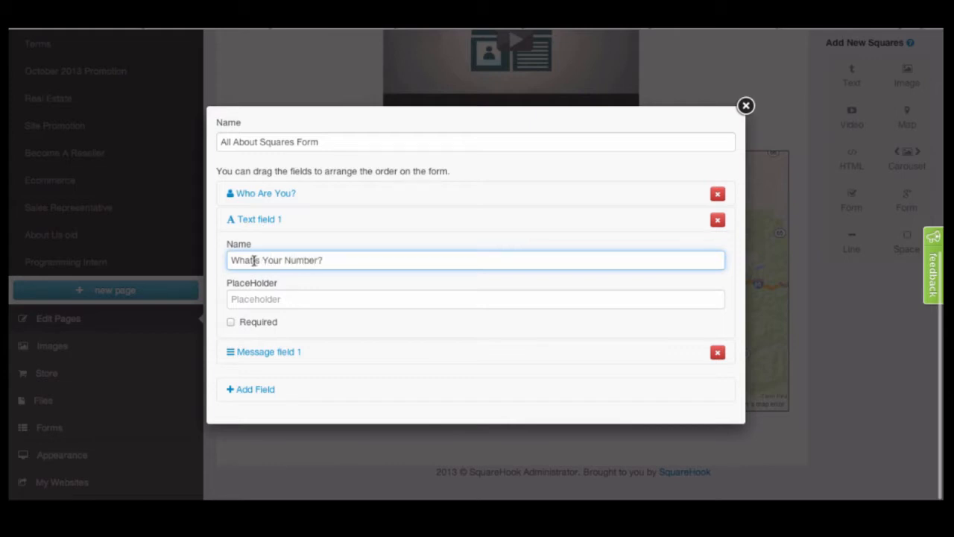
left_click(233, 323)
Add a second text field to the form, label it "What's Your Email?" and make it required
scroll(252, 317, "down", 2)
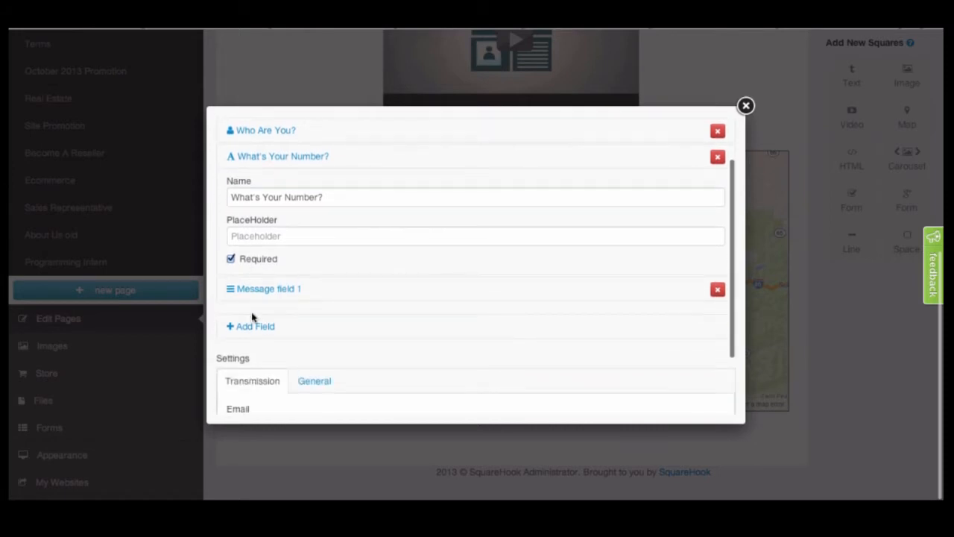
left_click(256, 326)
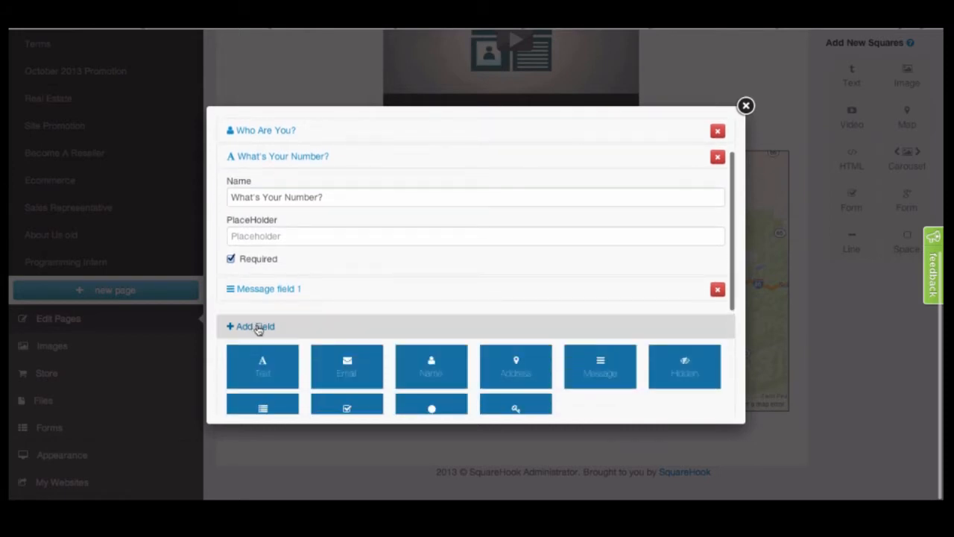
scroll(260, 328, "down", 1)
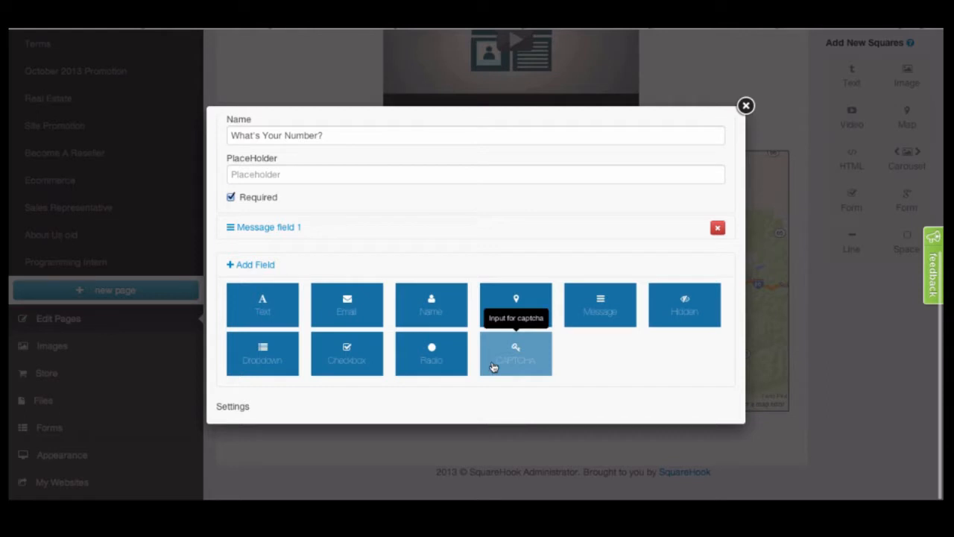
left_click(280, 322)
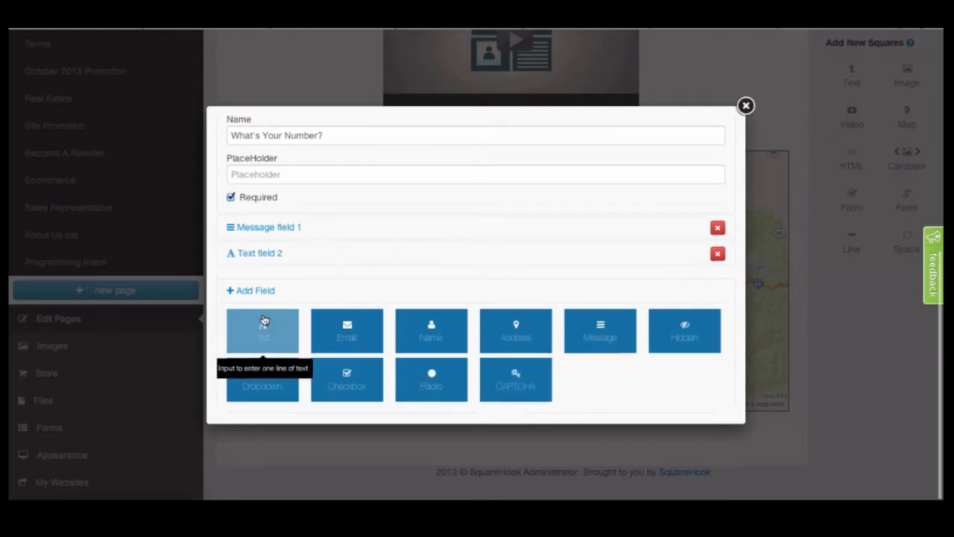
left_click(270, 254)
left_click(262, 188)
type("Wht")
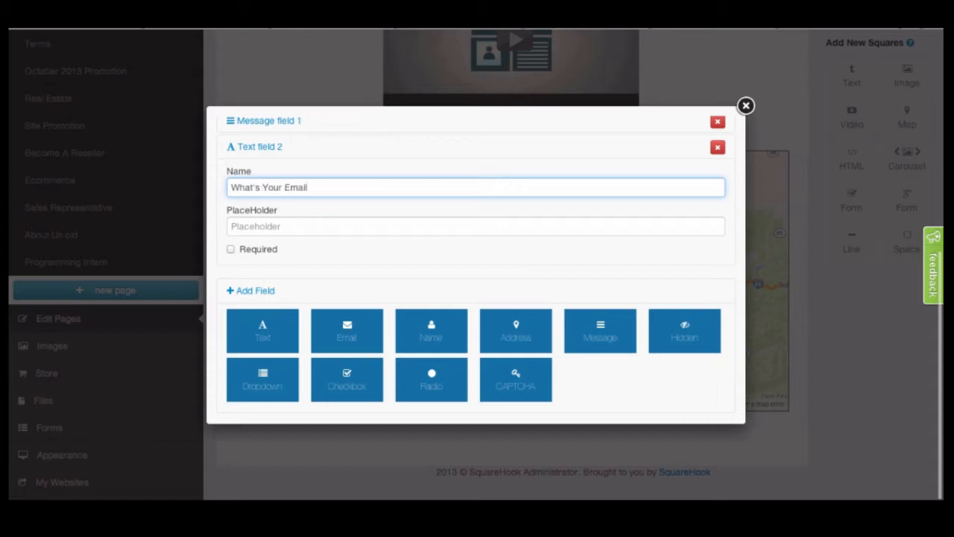
left_click(231, 249)
Move the email field above the message field and label the message field "Tell Us Something!"
scroll(274, 172, "up", 2)
left_click_drag(273, 236, 276, 207)
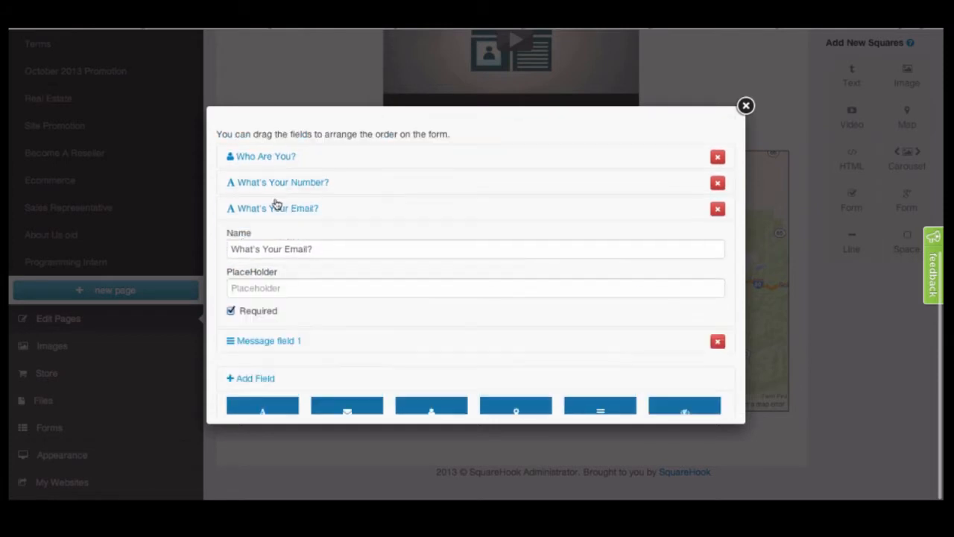
left_click(270, 341)
left_click(269, 277)
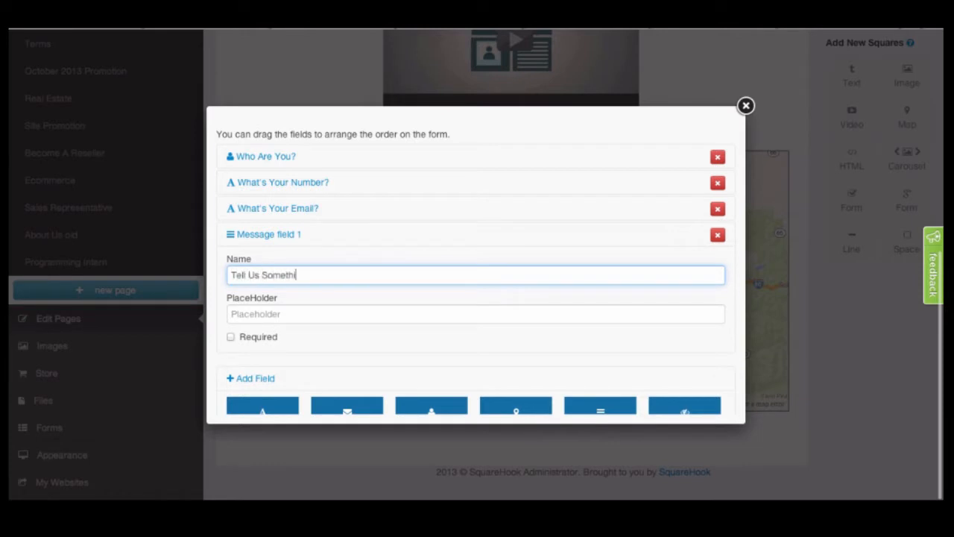
Replace the form's transmission email with the recipient's email address
scroll(261, 296, "down", 1)
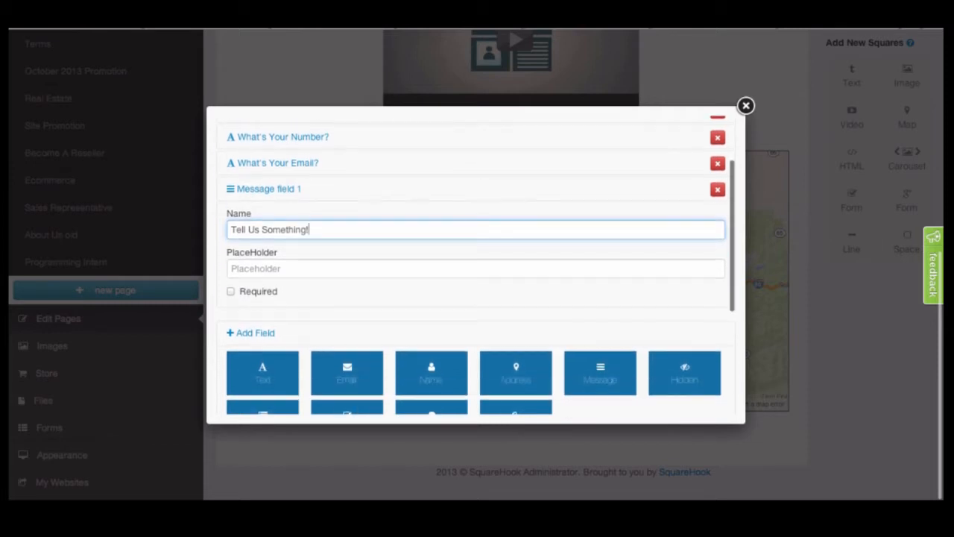
scroll(272, 296, "down", 2)
scroll(274, 296, "down", 2)
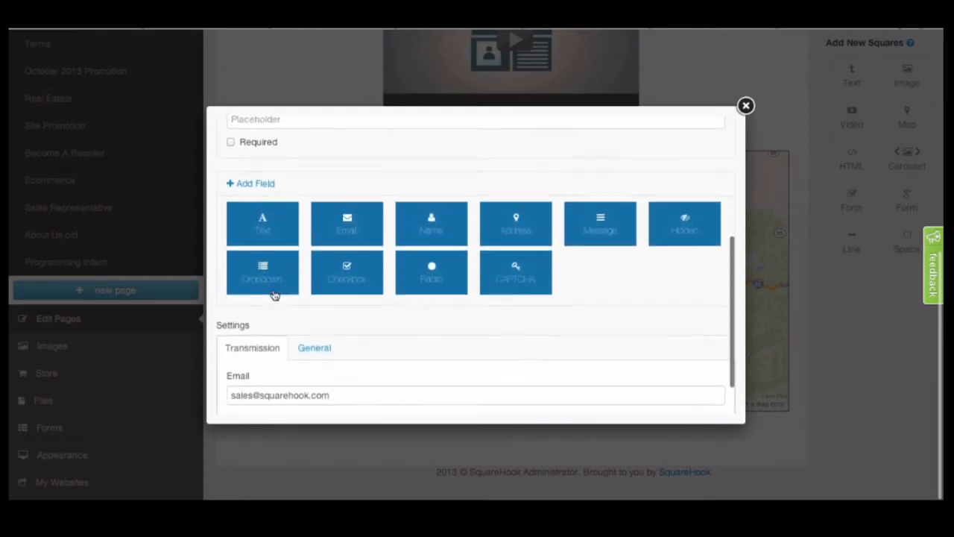
left_click(277, 367)
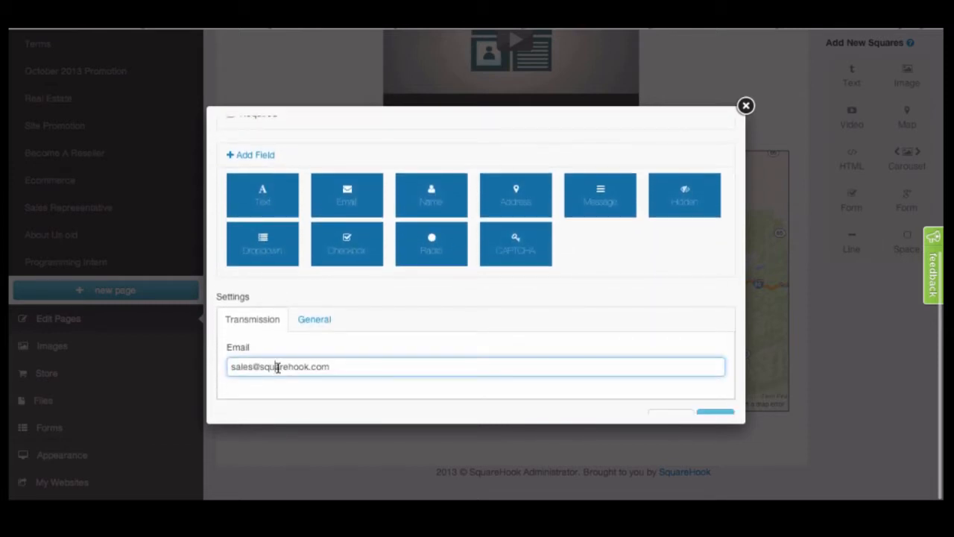
key("ctrl+a")
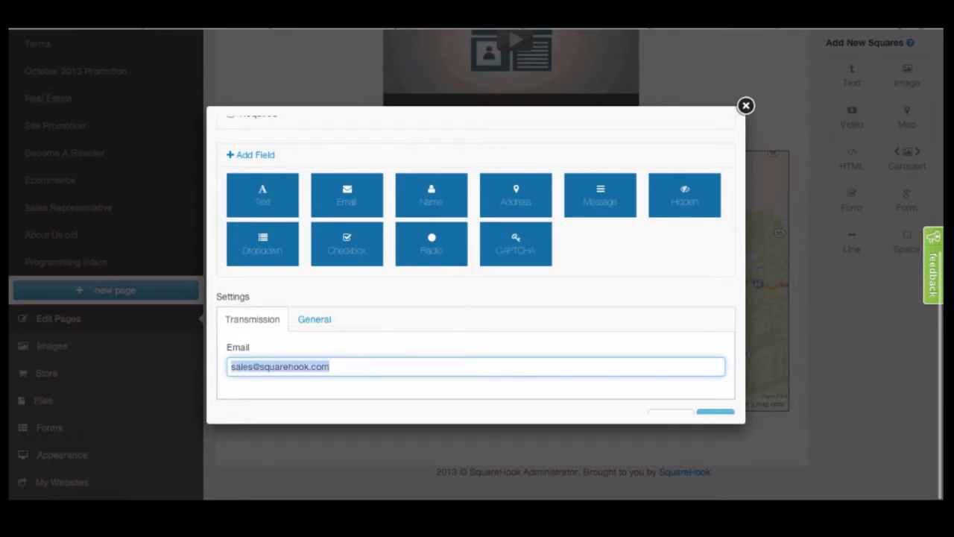
type("Whoever@")
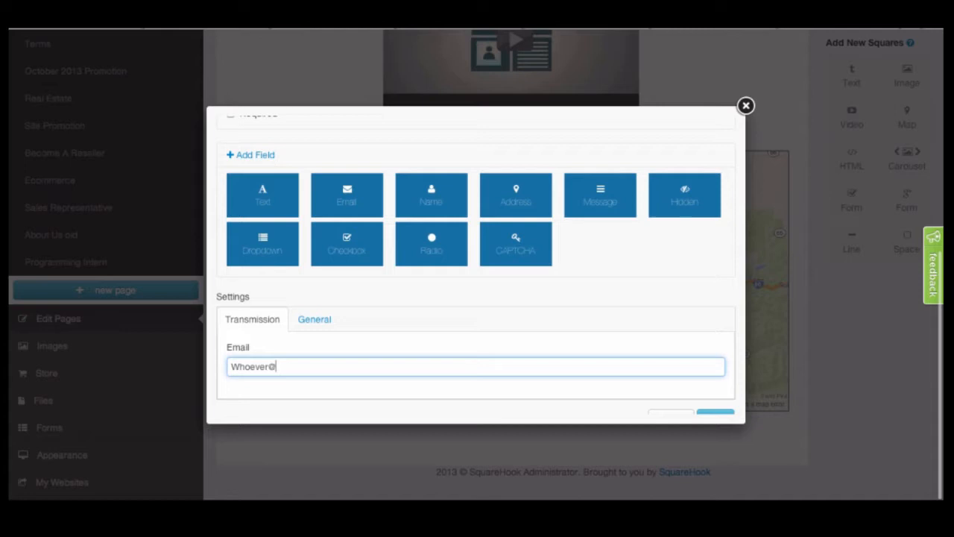
type("youremail.com")
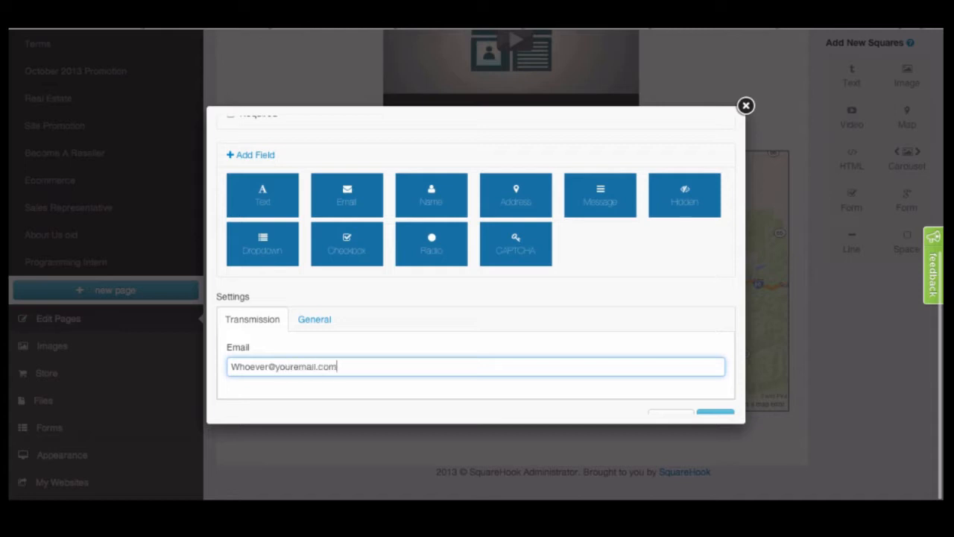
Change the first sentence of the form's thank-you message to "Customize your form auto response!" and save the form
left_click(306, 320)
scroll(293, 357, "down", 3)
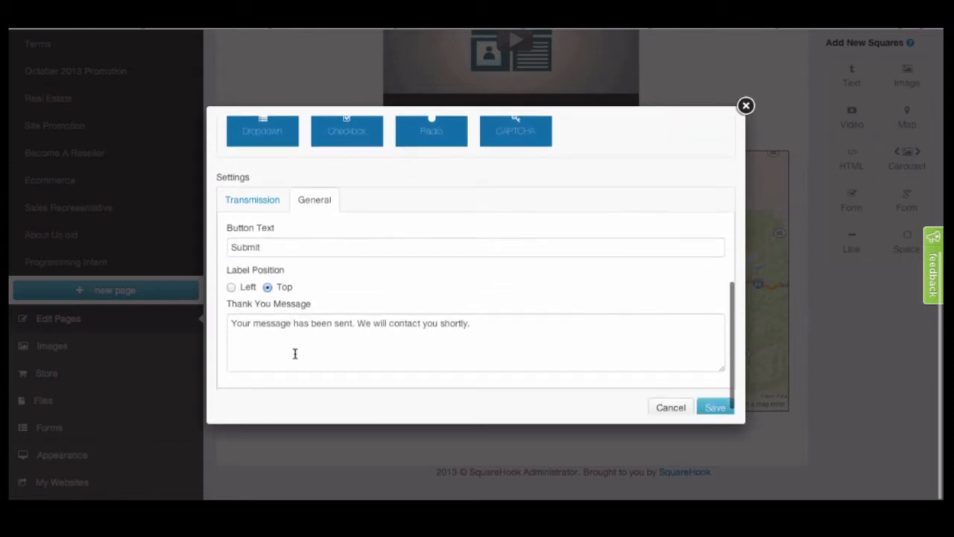
left_click_drag(355, 323, 231, 324)
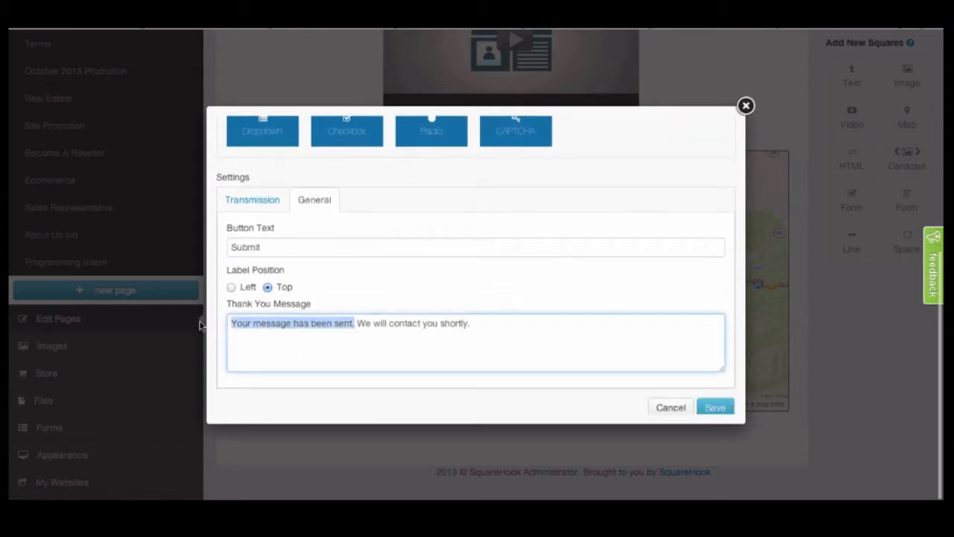
type("Customize your form auto response!")
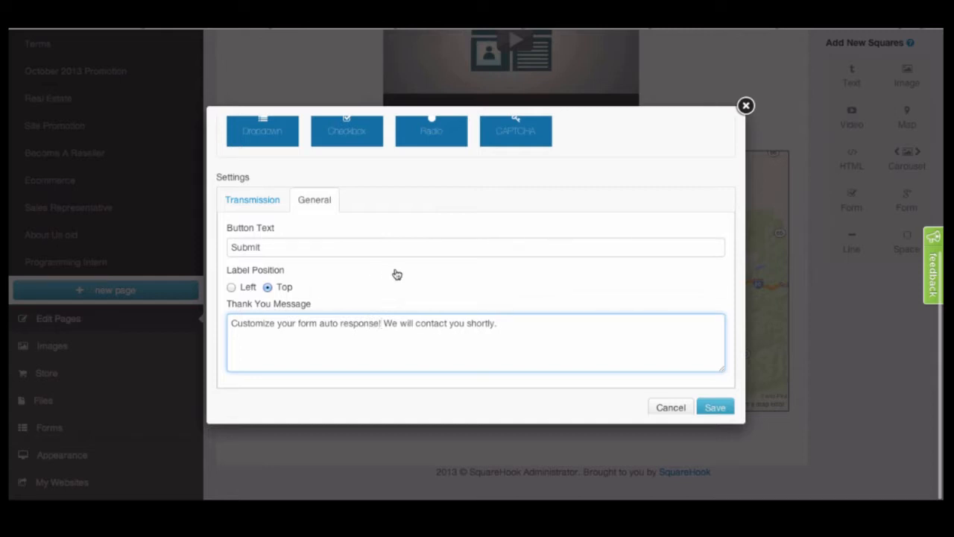
left_click(527, 323)
left_click(717, 408)
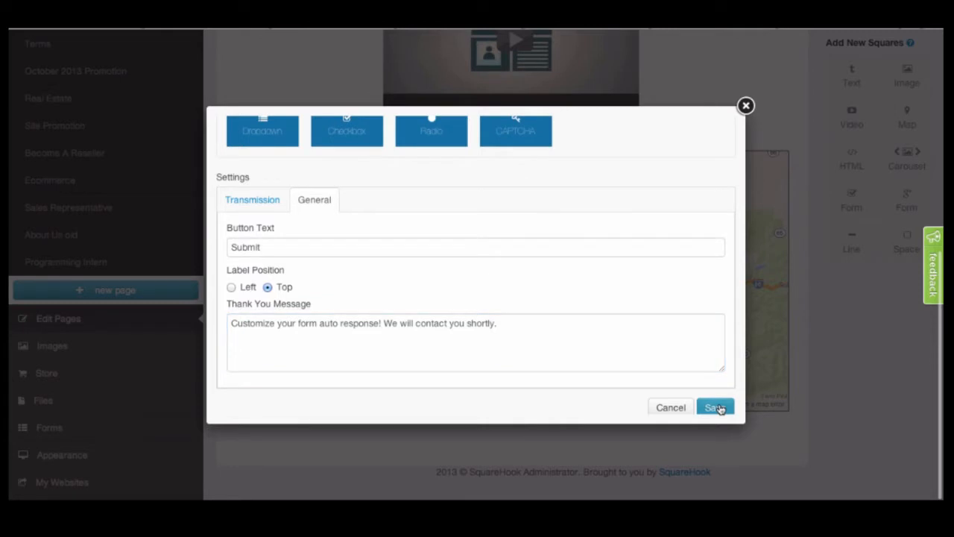
Preview the page down to the contact form and map, and try submitting the empty form
mouse_move(416, 311)
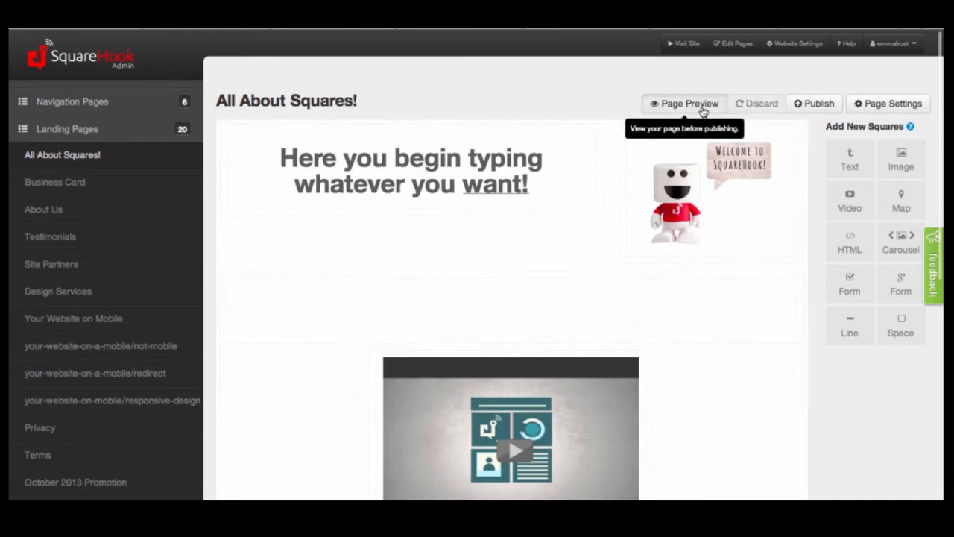
left_click(680, 109)
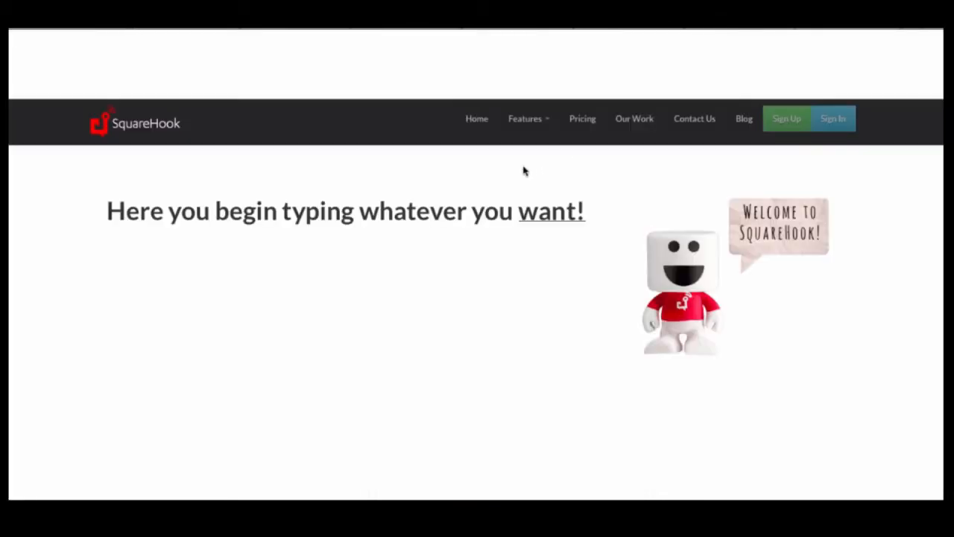
scroll(433, 311, "down", 1)
scroll(431, 321, "down", 2)
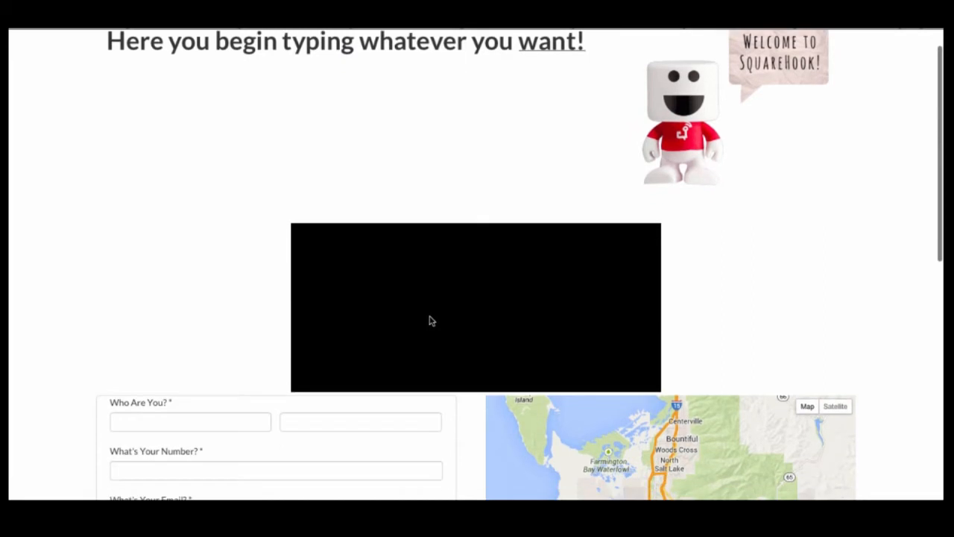
scroll(430, 321, "down", 3)
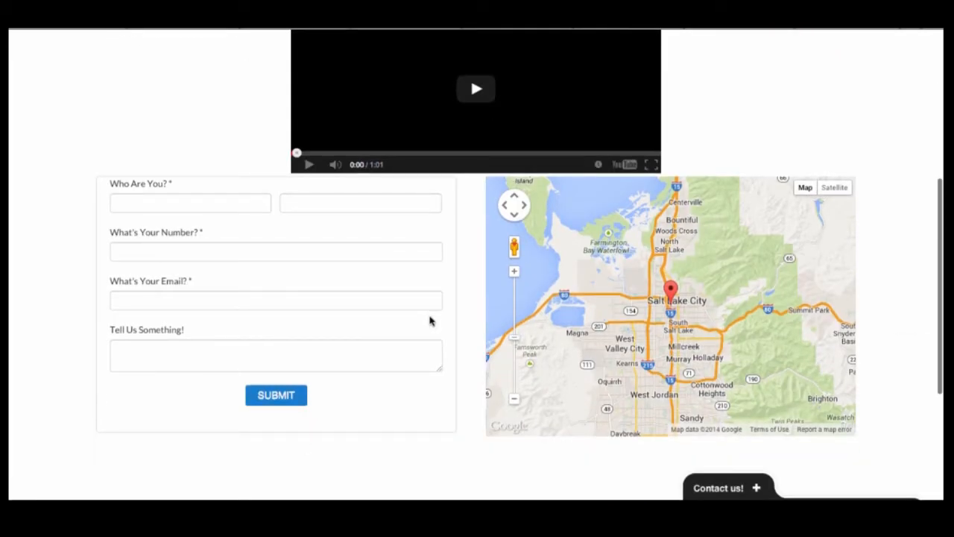
left_click(204, 208)
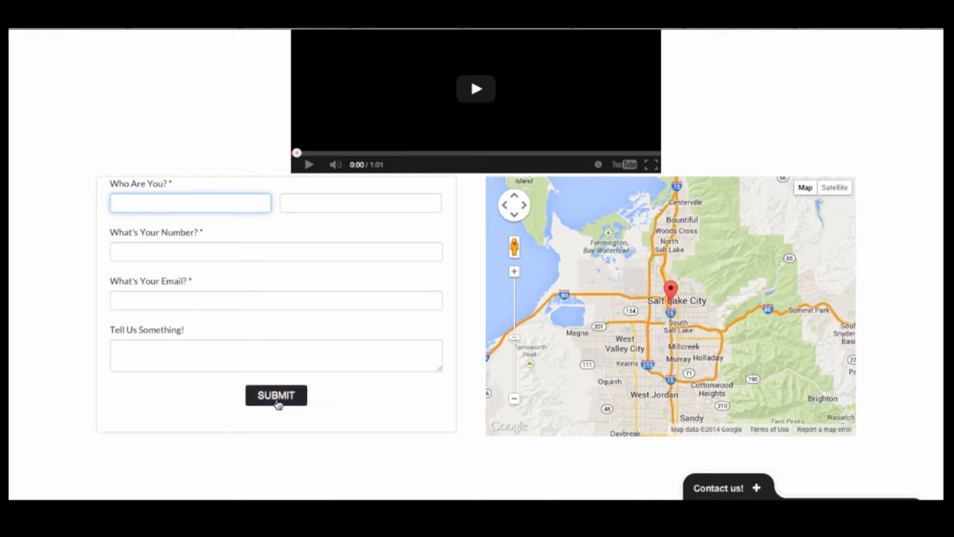
left_click(276, 400)
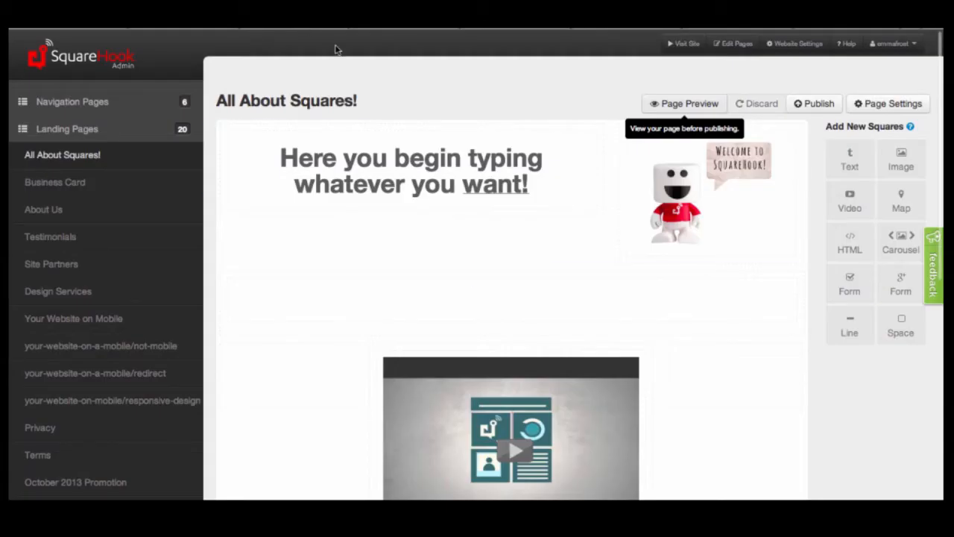
Add a row between the video and the contact form and place a Space square in it
scroll(493, 243, "down", 5)
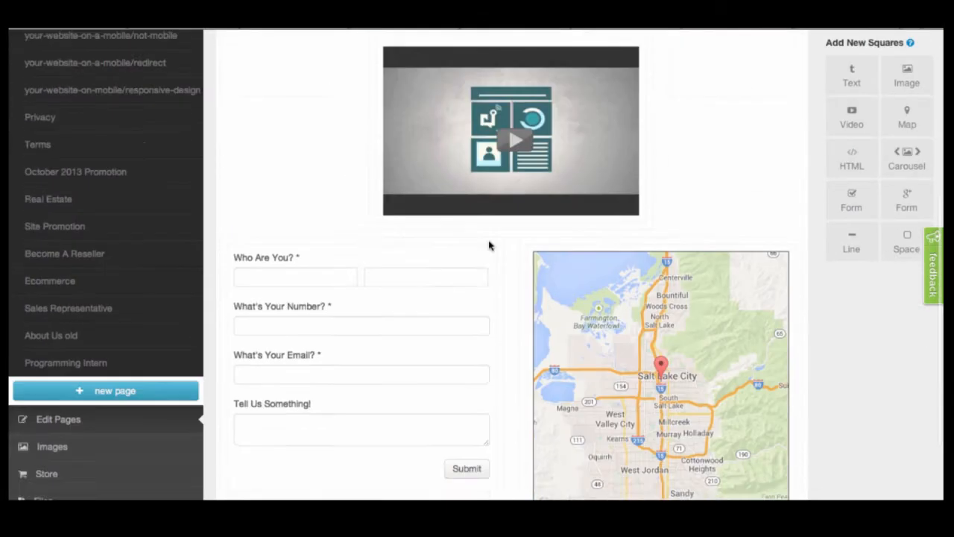
left_click(504, 159)
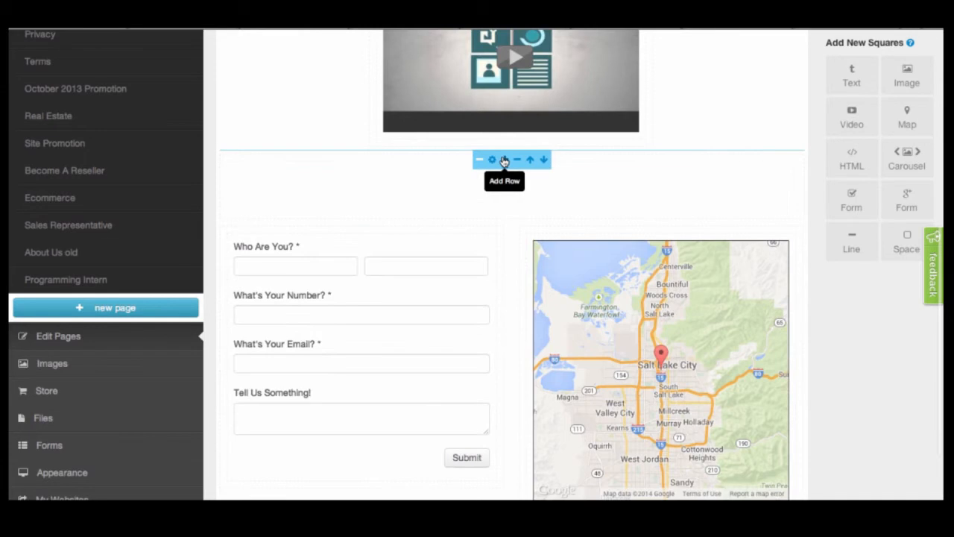
left_click_drag(899, 247, 517, 196)
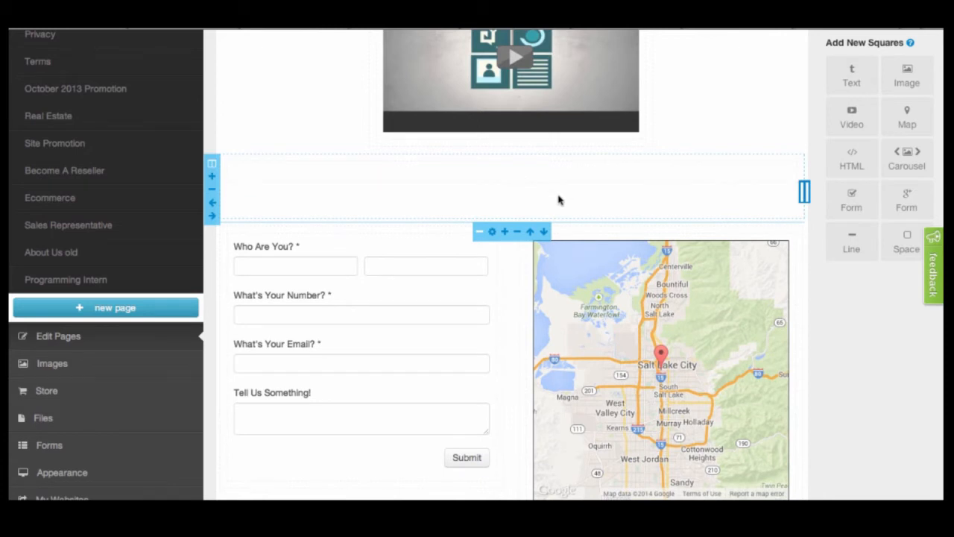
Add a row below the form and map and place a Google Form square in it, closing its dialog without a URL
scroll(580, 212, "down", 2)
scroll(580, 212, "down", 3)
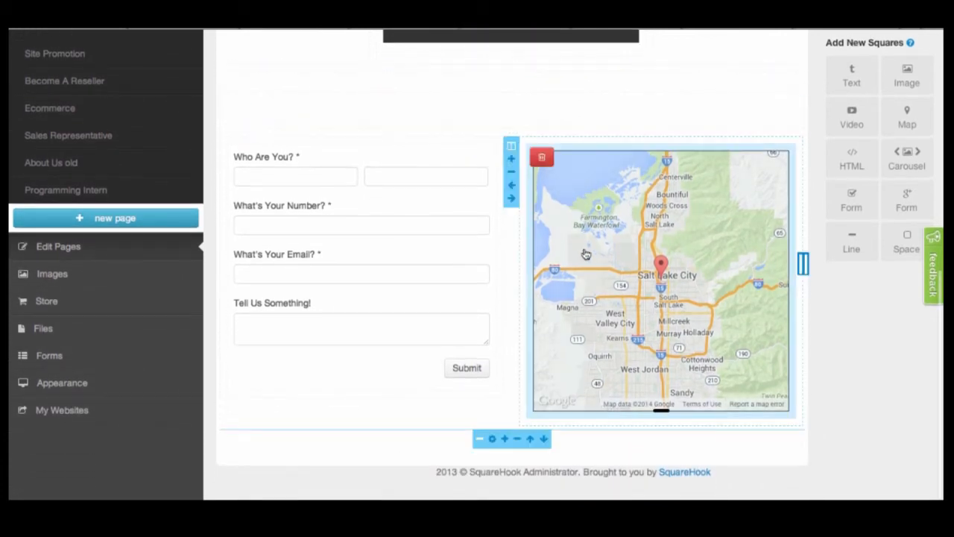
left_click(505, 438)
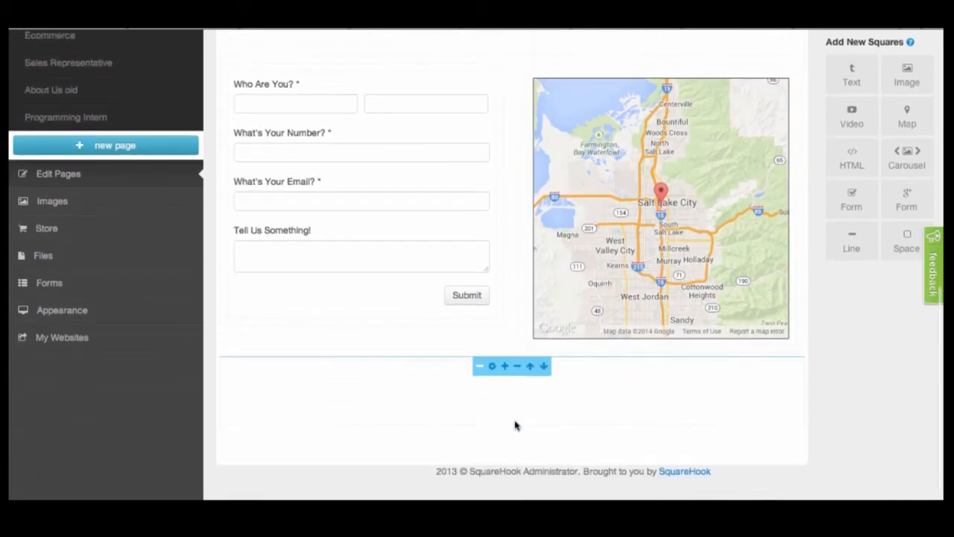
left_click_drag(899, 206, 420, 397)
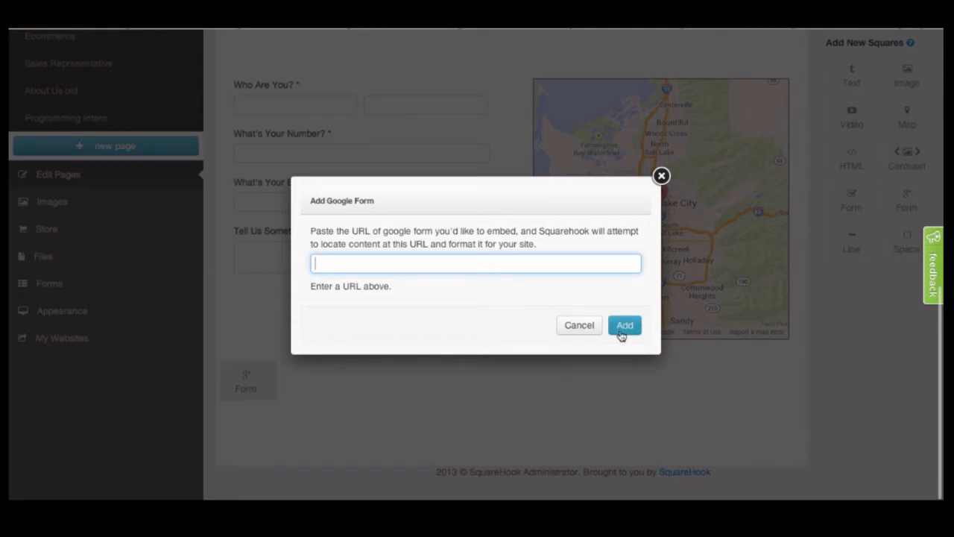
left_click(661, 175)
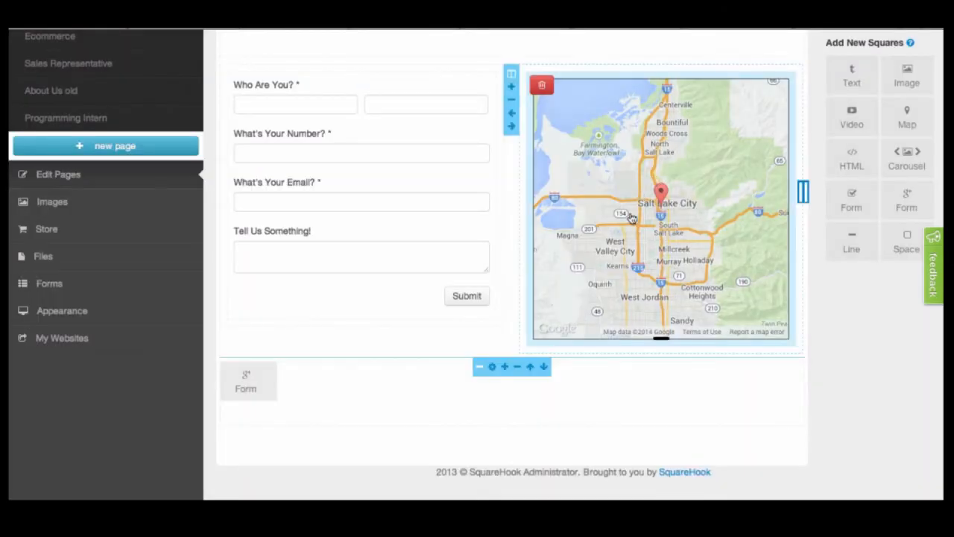
Place a Carousel square in the empty column to the right of the video
scroll(633, 258, "up", 5)
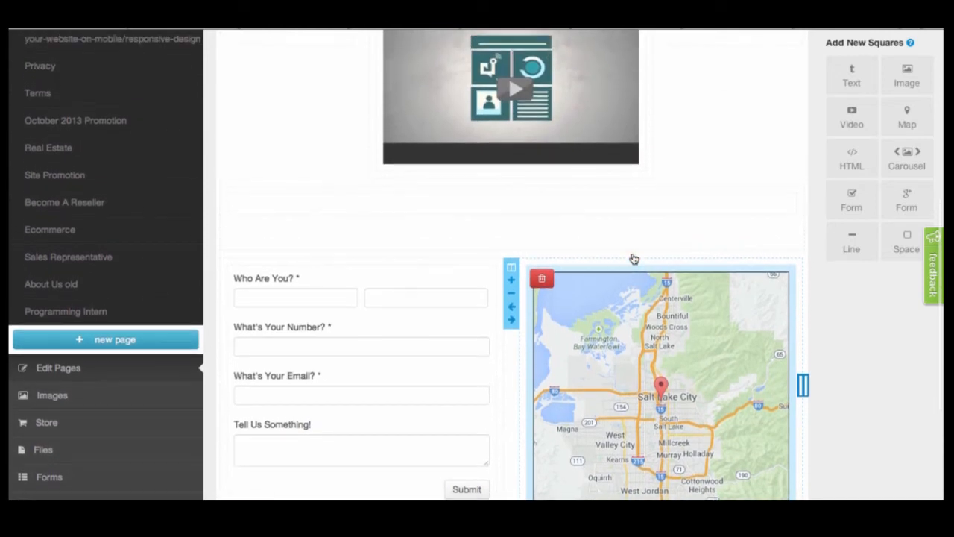
scroll(634, 258, "up", 6)
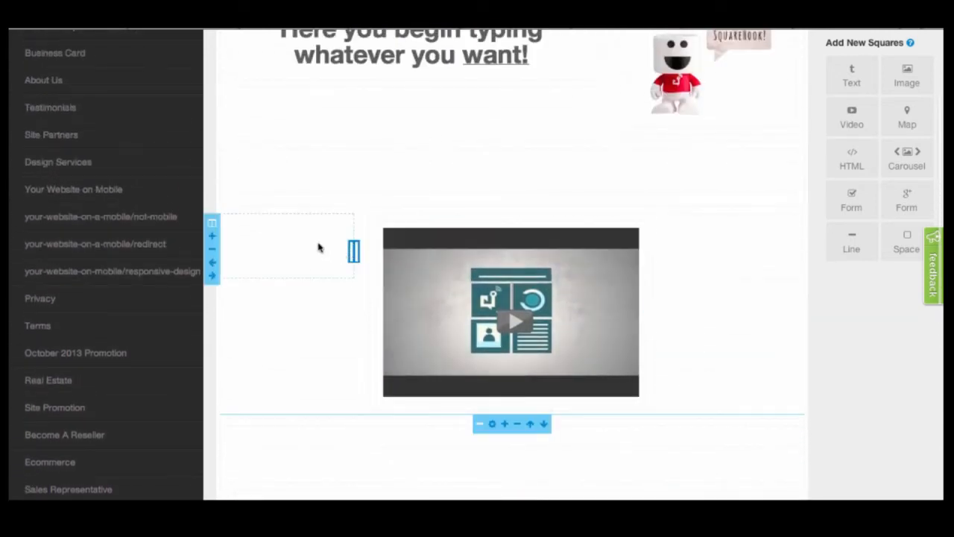
left_click_drag(905, 157, 760, 251)
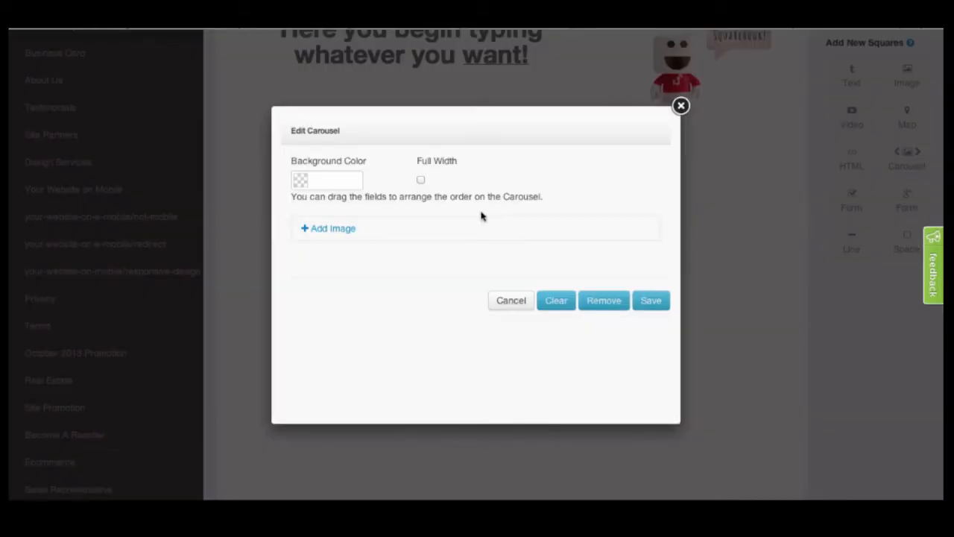
Add a first carousel image using MultiDealerFlow100.png and name it "This is a sample carousel"
left_click(350, 232)
left_click(344, 218)
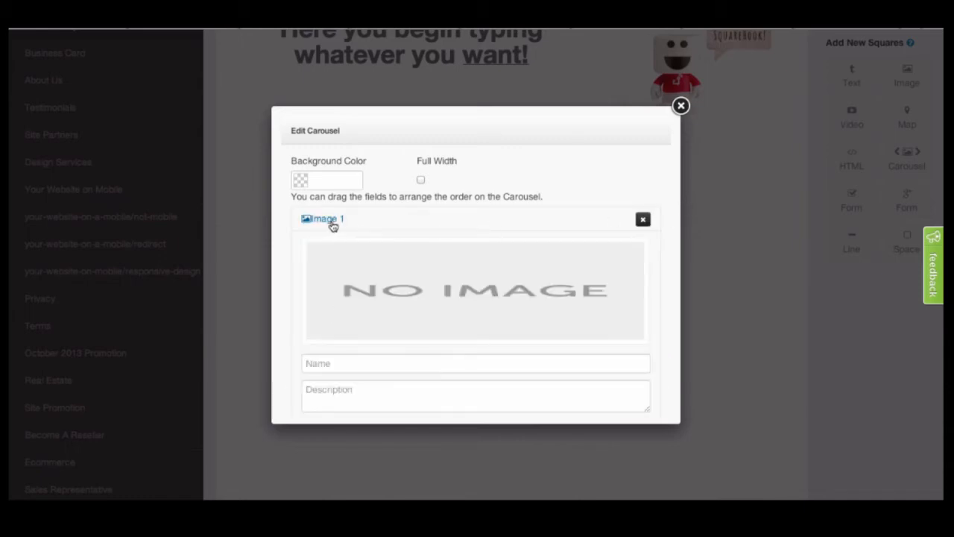
left_click(387, 283)
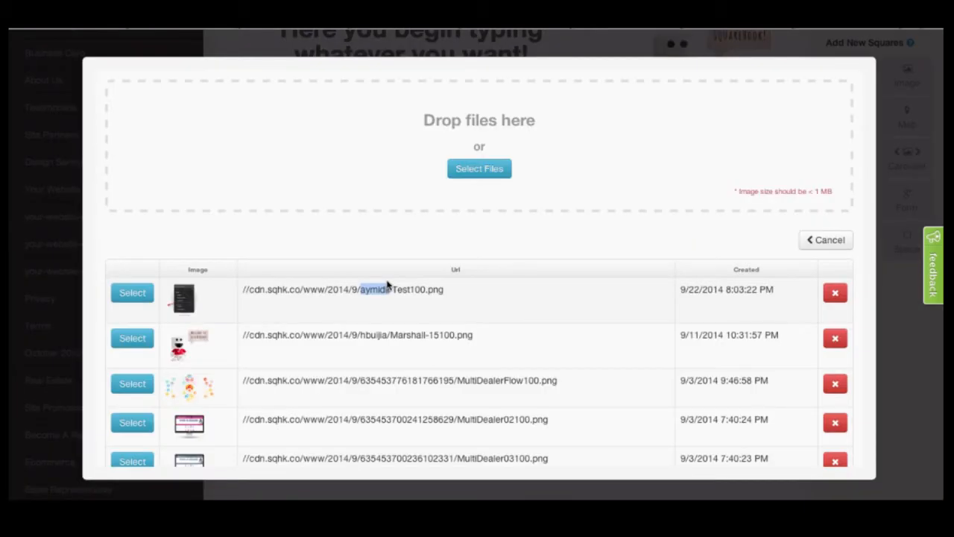
triple_click(332, 290)
mouse_move(192, 341)
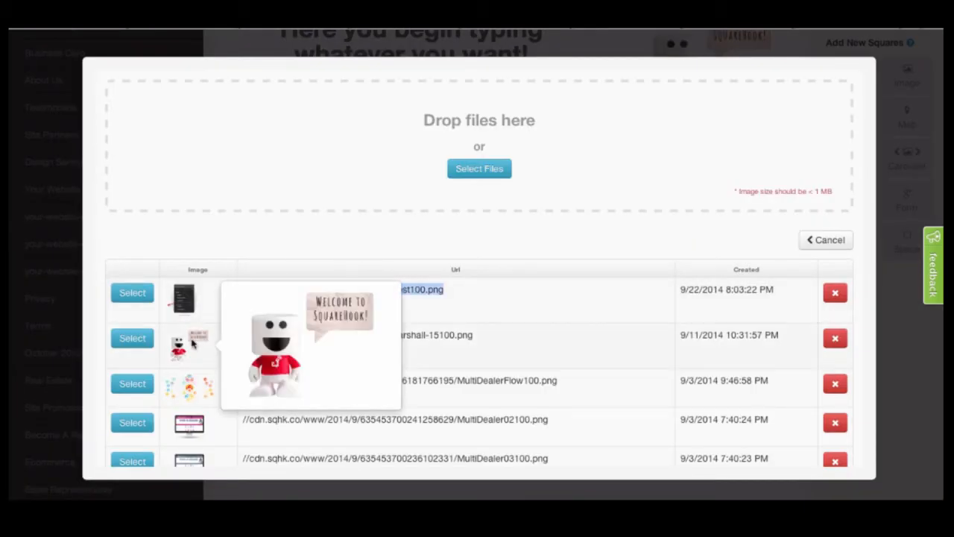
left_click(193, 384)
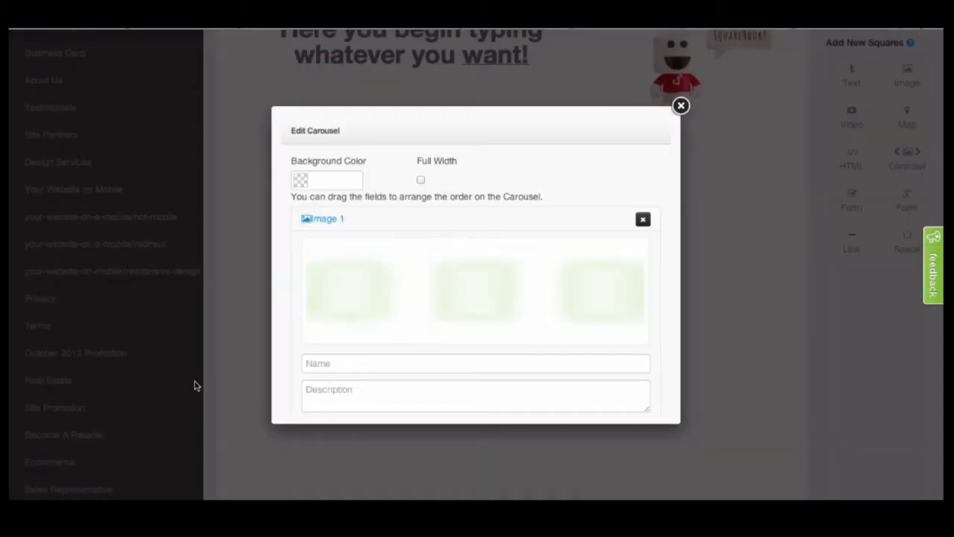
scroll(425, 275, "down", 3)
left_click(402, 260)
type("This is a sa")
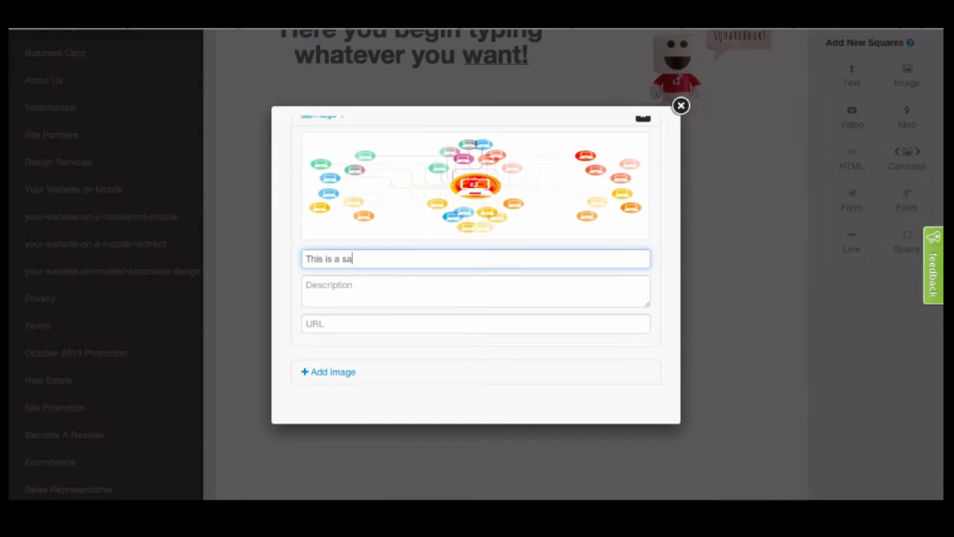
type("mple carou")
Add a second carousel image using MultiDealerFlow100.png and name it "You can add any images you'd like to your carousel"
left_click(349, 375)
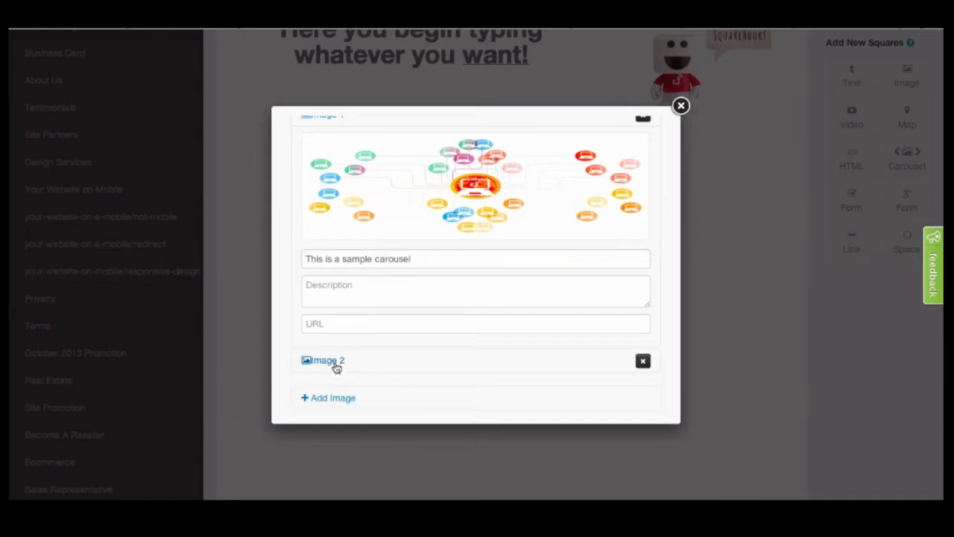
left_click(335, 364)
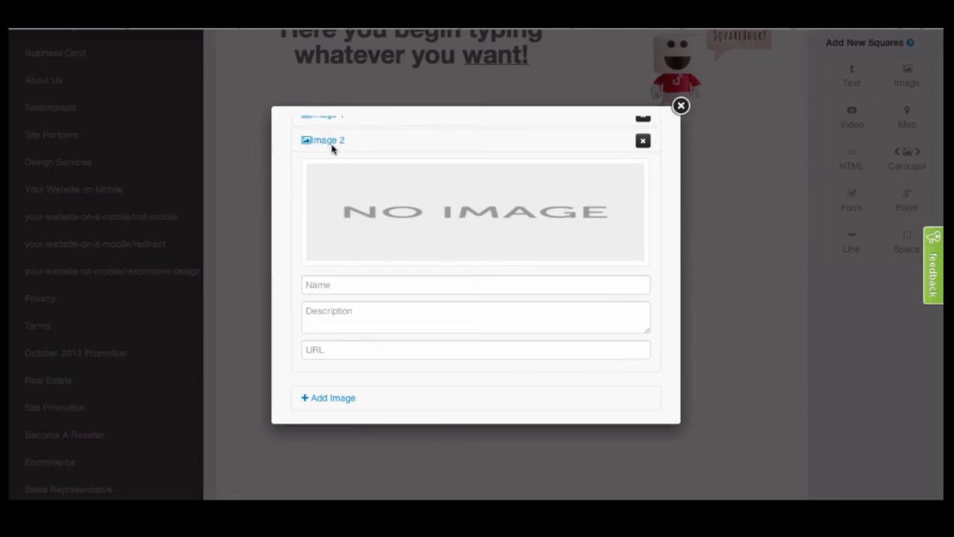
left_click(365, 206)
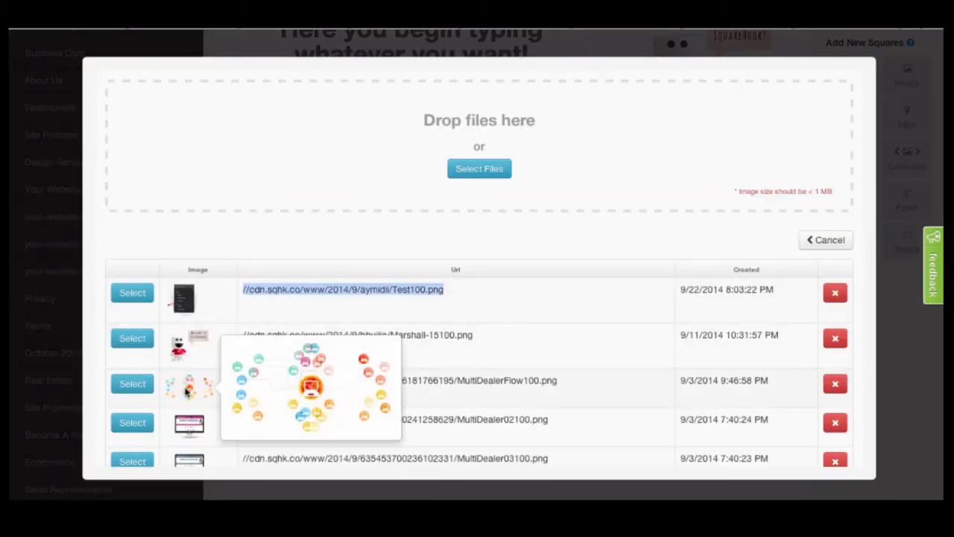
left_click(188, 386)
left_click(337, 290)
type("You can a")
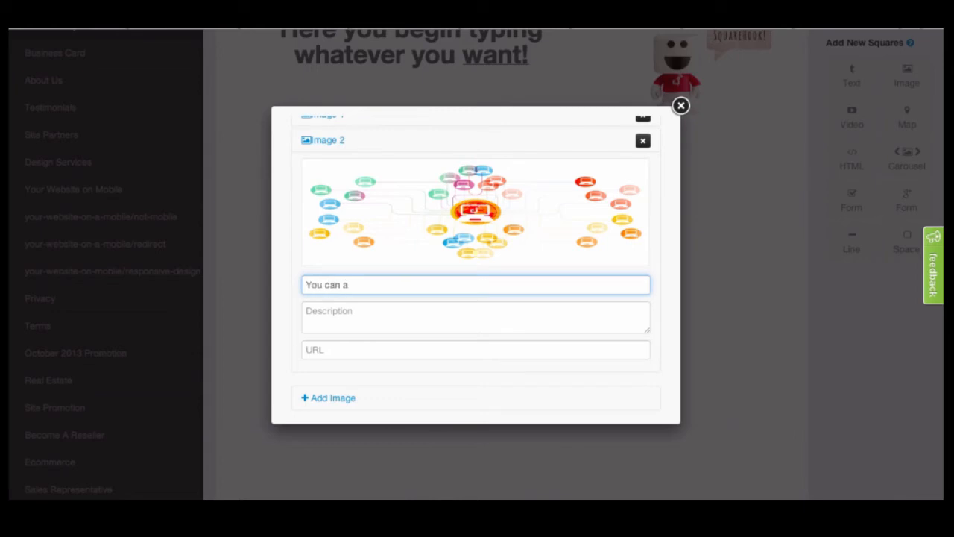
type("dd any images you'd")
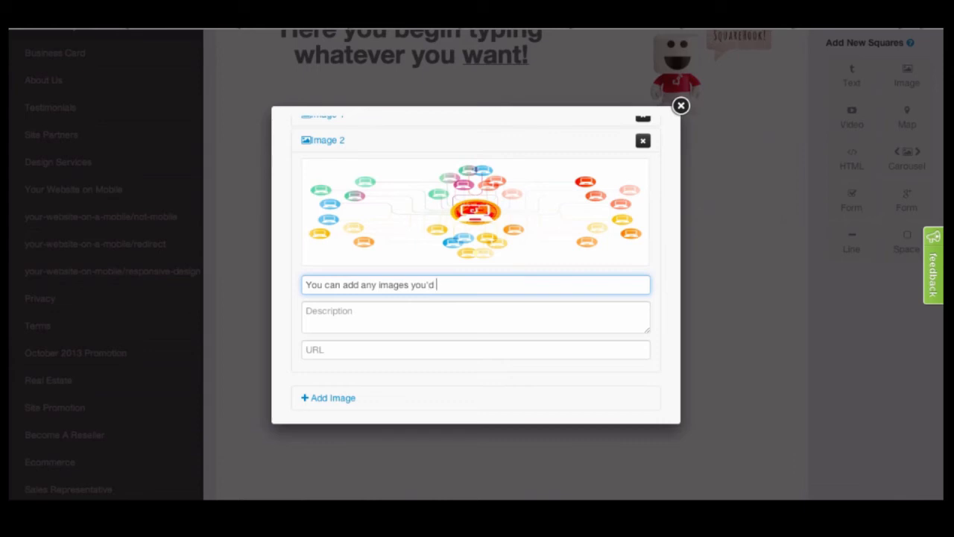
type(" like to your carousel")
Add a third image to the carousel, again using MultiDealerFlow100.png
scroll(345, 301, "down", 2)
left_click(345, 336)
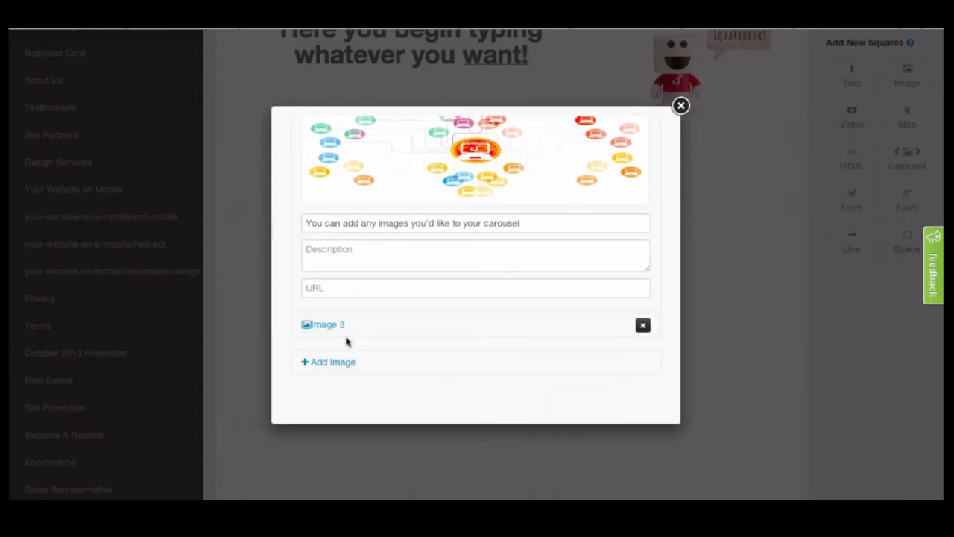
left_click(343, 327)
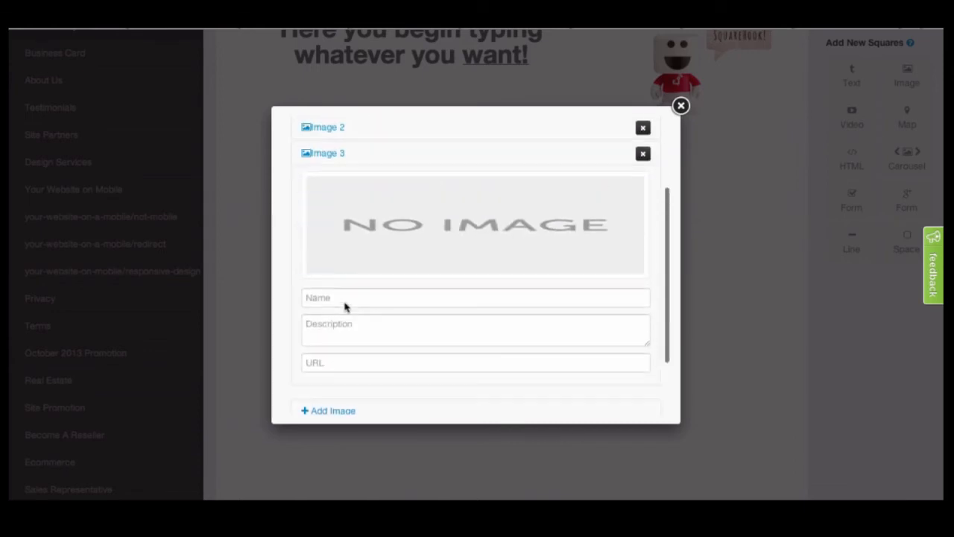
scroll(345, 306, "up", 2)
left_click(335, 228)
left_click(336, 272)
left_click(377, 314)
left_click_drag(336, 349, 233, 351)
left_click(202, 379)
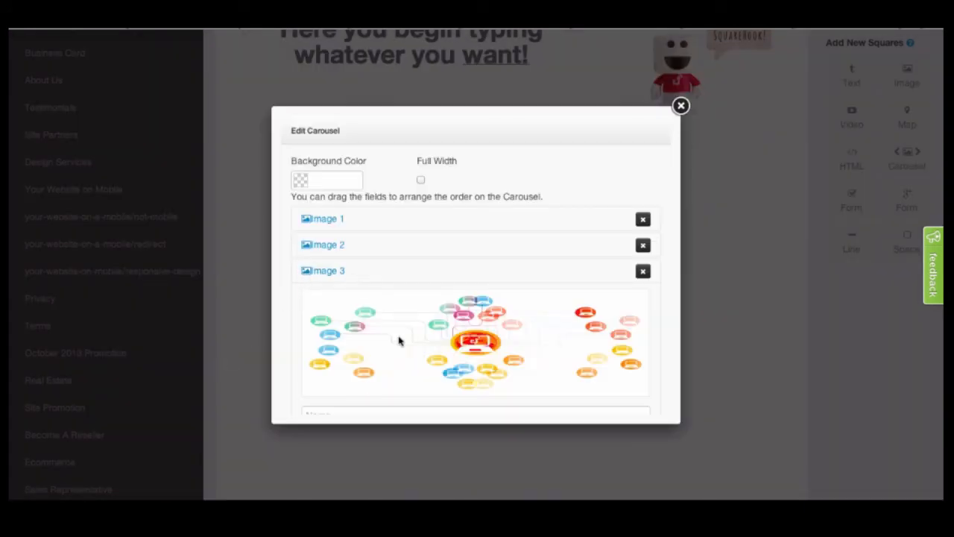
Name the third carousel image "Be sure to make sure the images are the same size" and save the carousel
scroll(388, 320, "down", 1)
left_click(376, 367)
type("Be sure to make sure ")
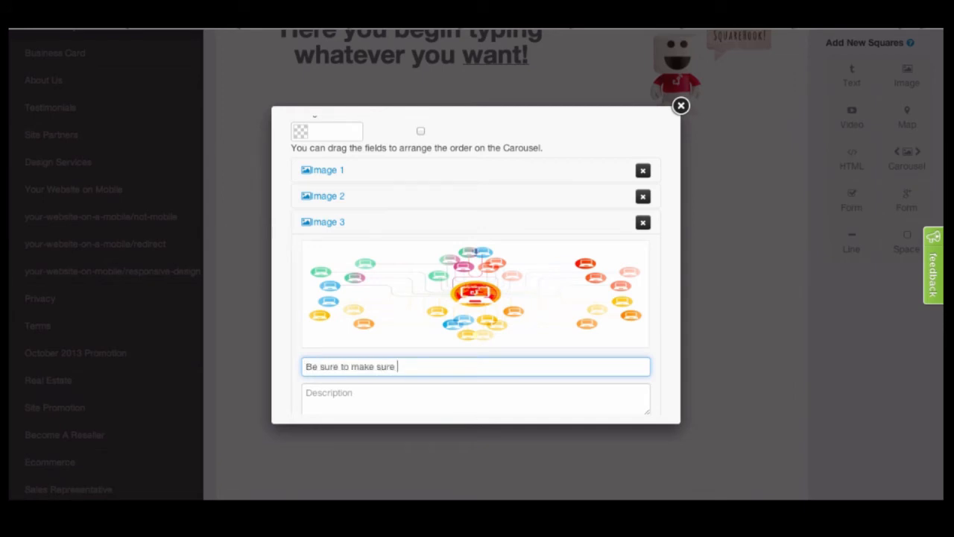
type("the images are the same size")
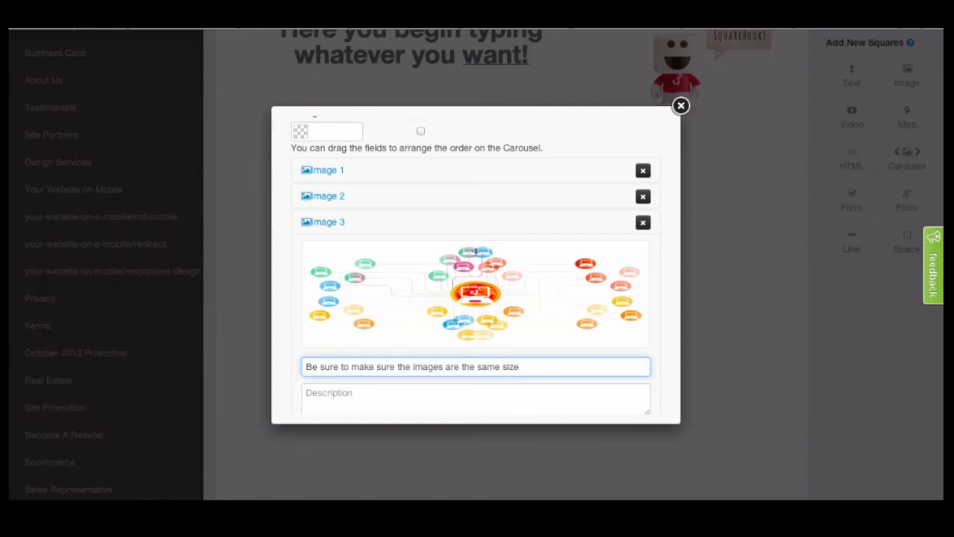
scroll(377, 368, "down", 5)
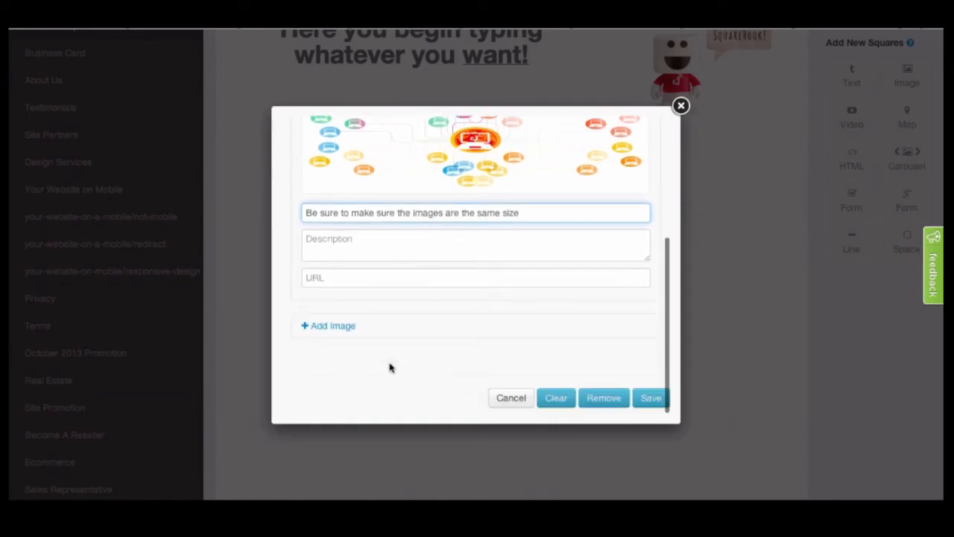
left_click(650, 400)
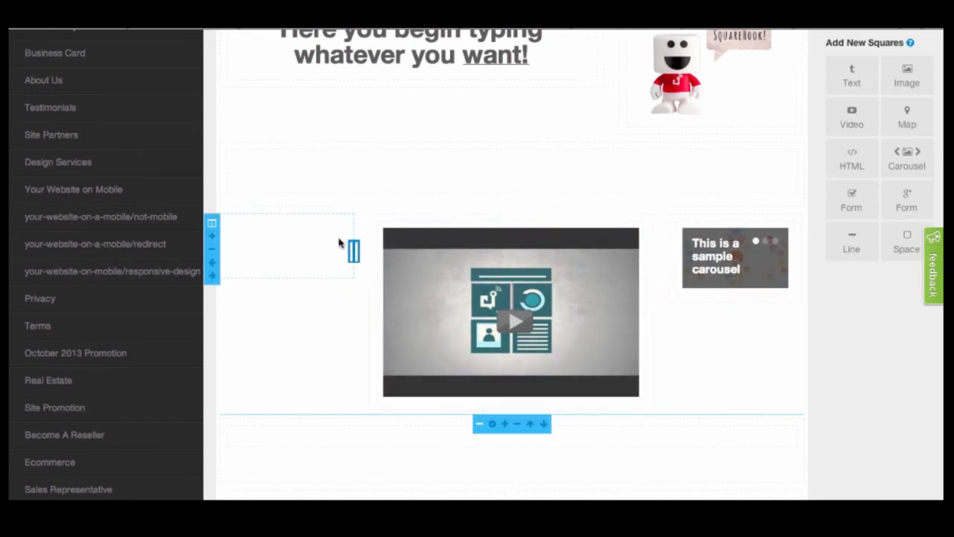
Remove the empty column to the left of the video and swap the video with the contact form, placing the form beside the carousel
left_click(212, 251)
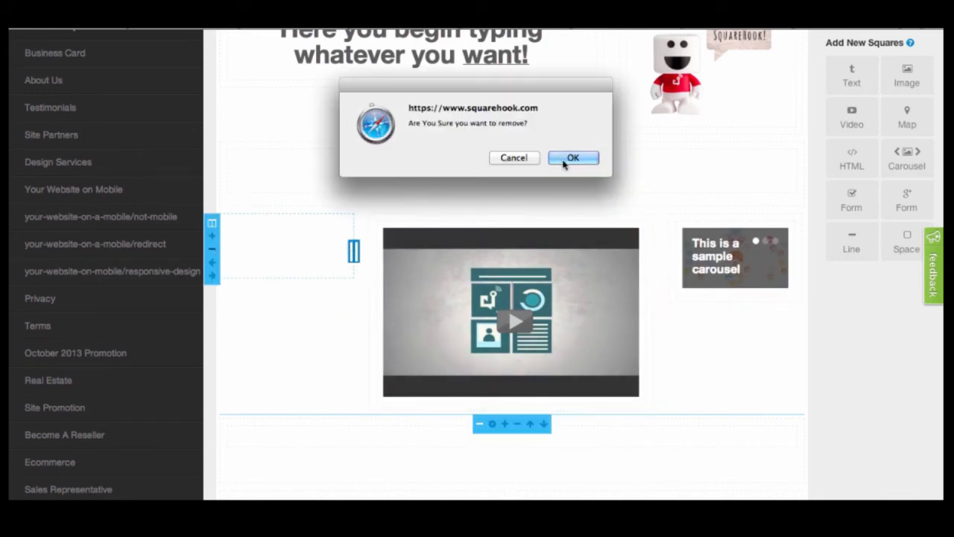
left_click(564, 162)
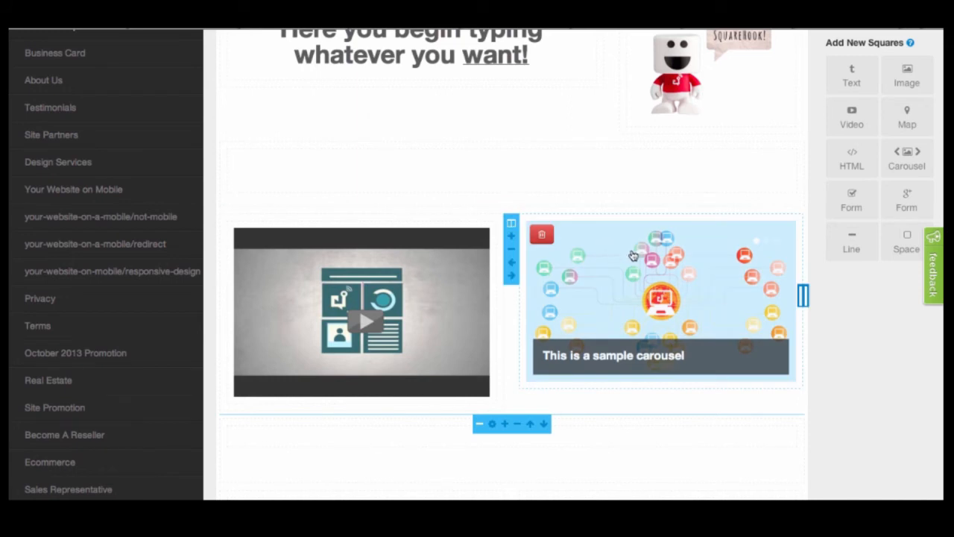
scroll(633, 256, "up", 3)
scroll(795, 430, "up", 2)
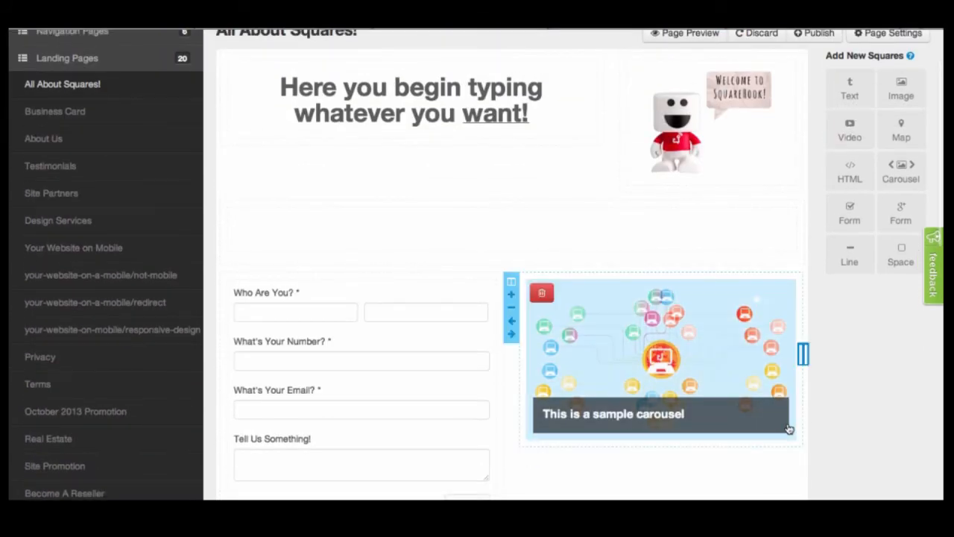
scroll(789, 430, "up", 2)
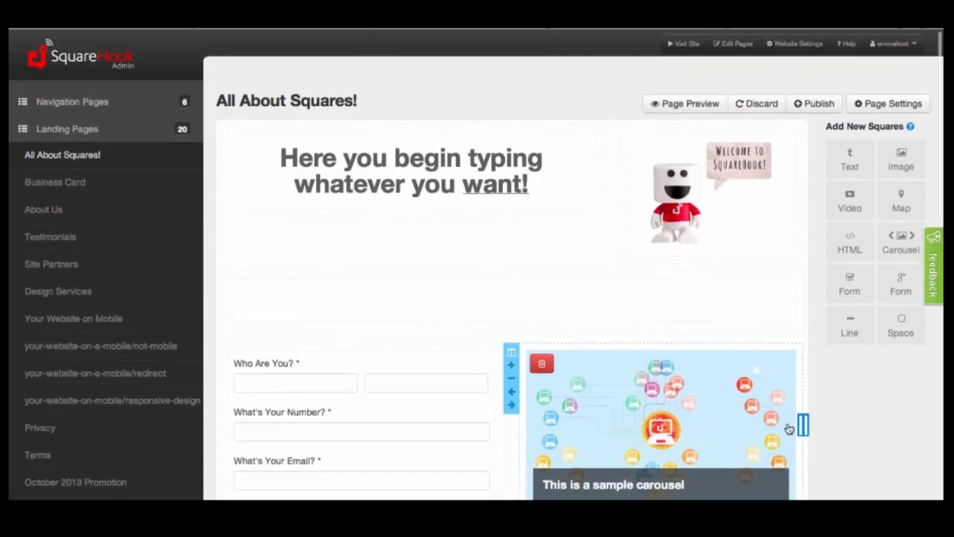
Give the "Welcome to SquareHook!" image the title "Add a title if you'd like" and alt text "build a website easy", and save it
left_click(704, 231)
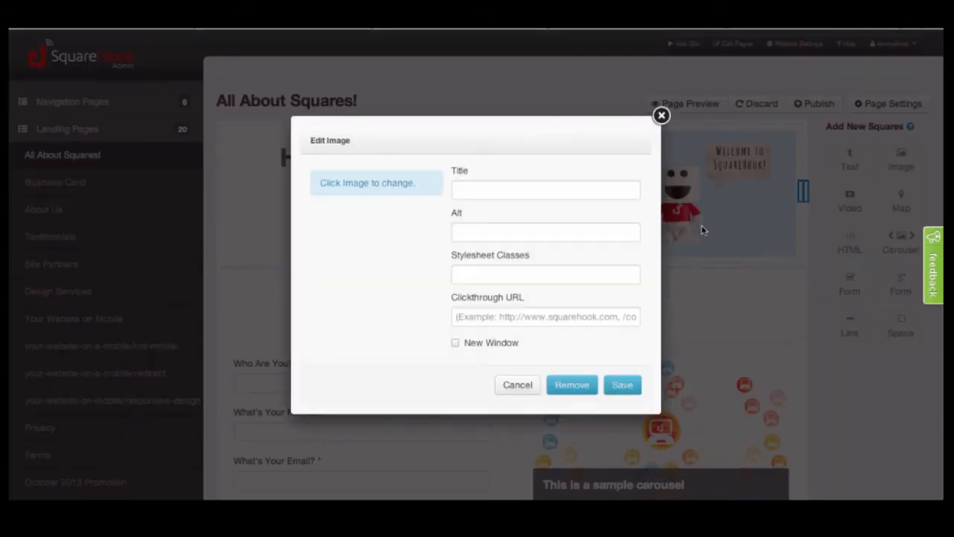
left_click(573, 189)
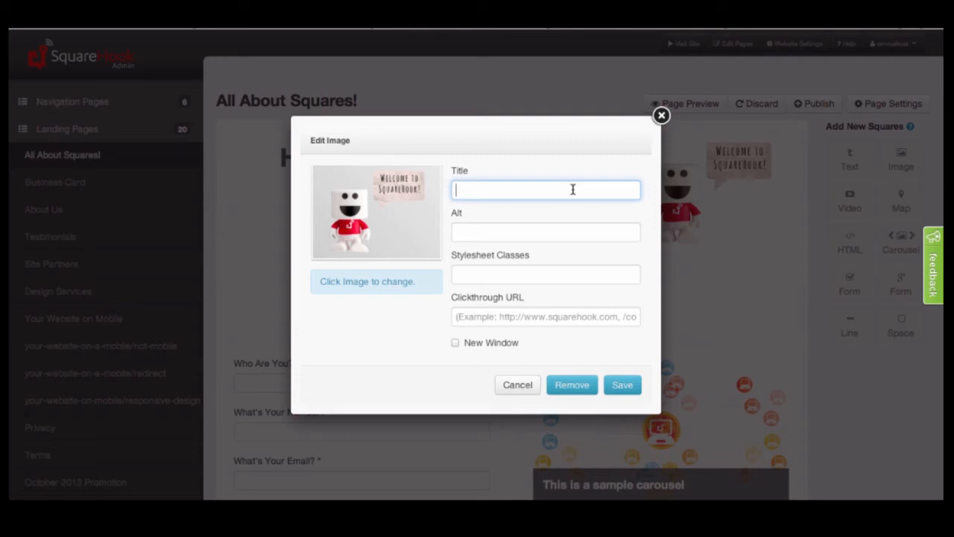
type("Add a titl")
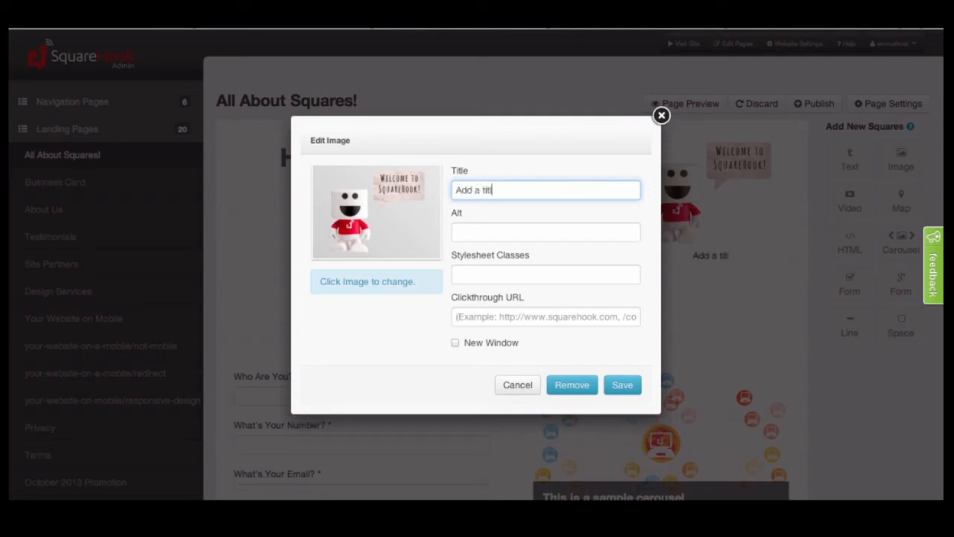
type("e if you'd like")
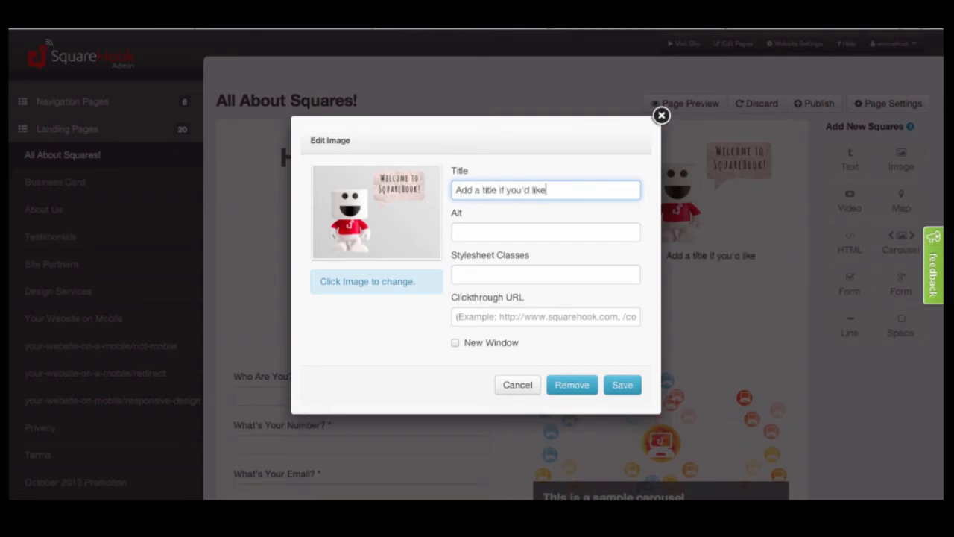
left_click(580, 232)
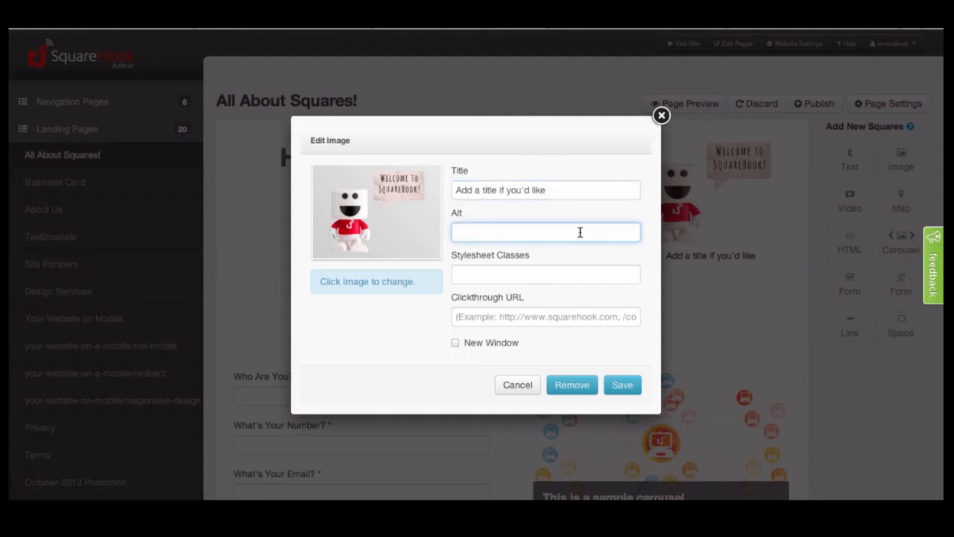
type("build a website easy")
left_click(611, 319)
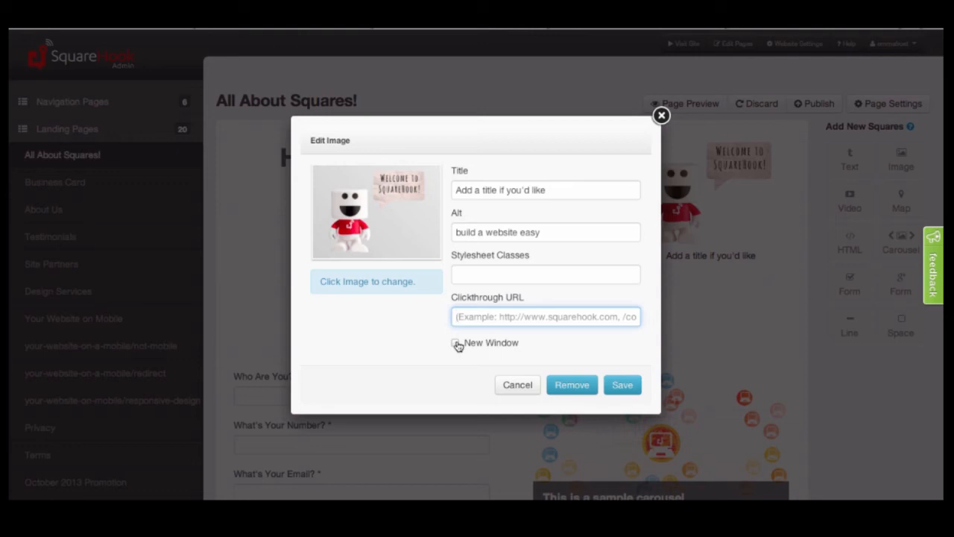
left_click(621, 384)
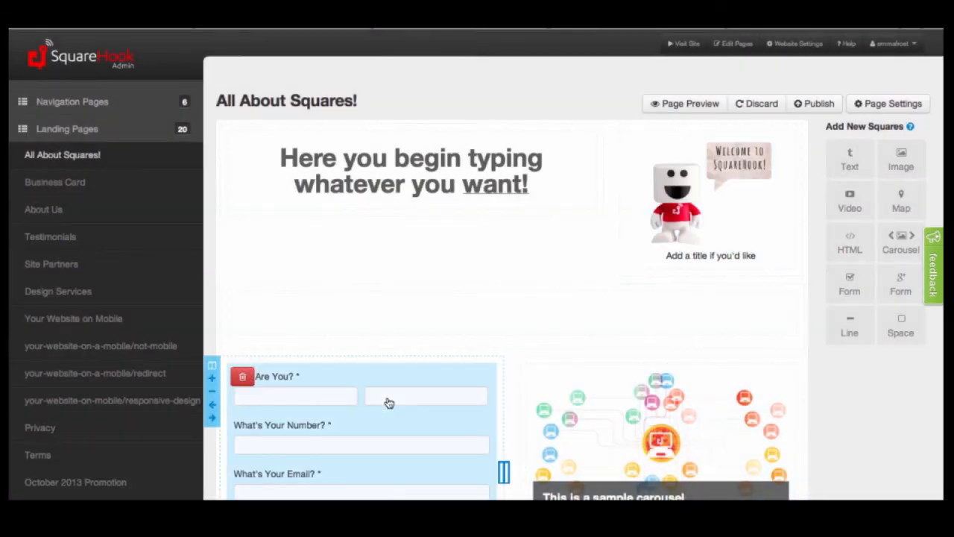
Review the contact form's fields in its editor, including "Who Are You?", close it, and look over the layout below
scroll(388, 400, "down", 3)
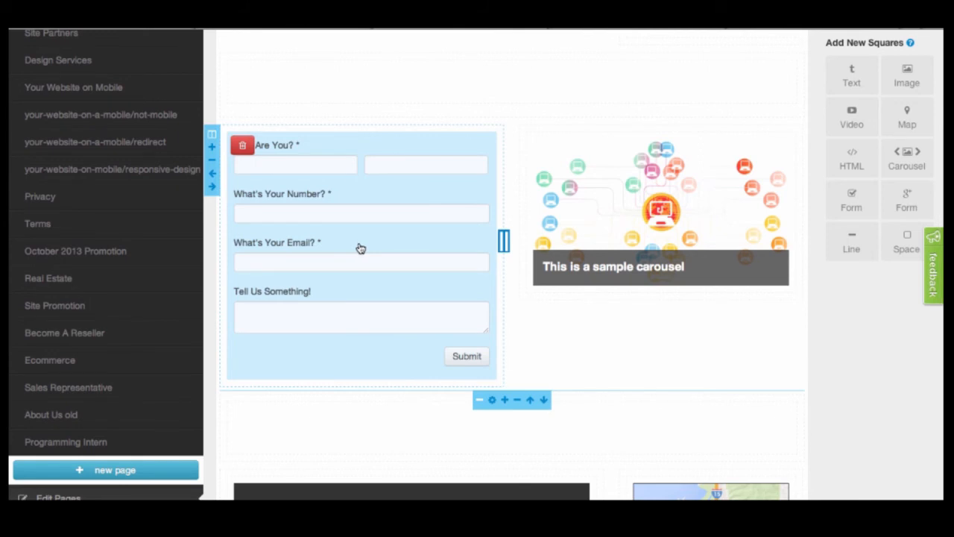
left_click(363, 206)
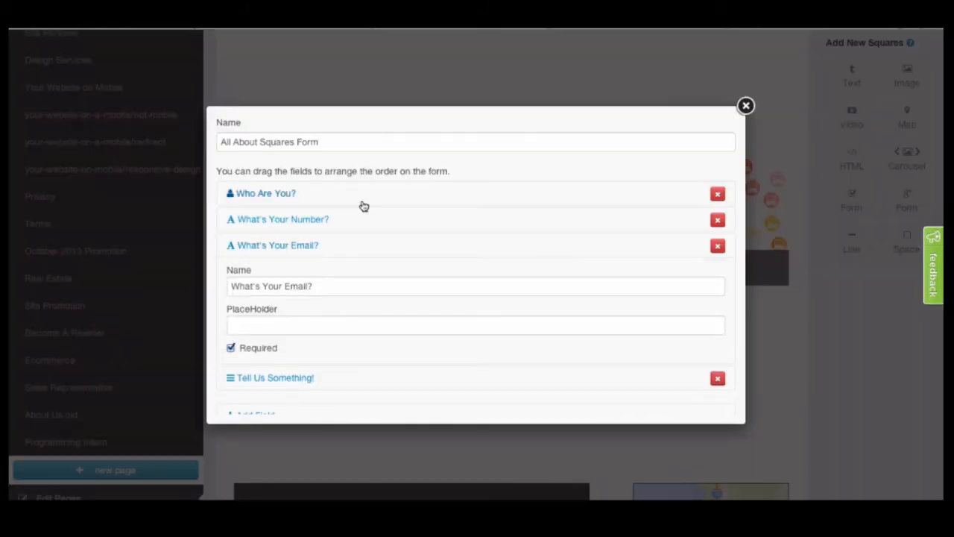
left_click(349, 197)
left_click(350, 198)
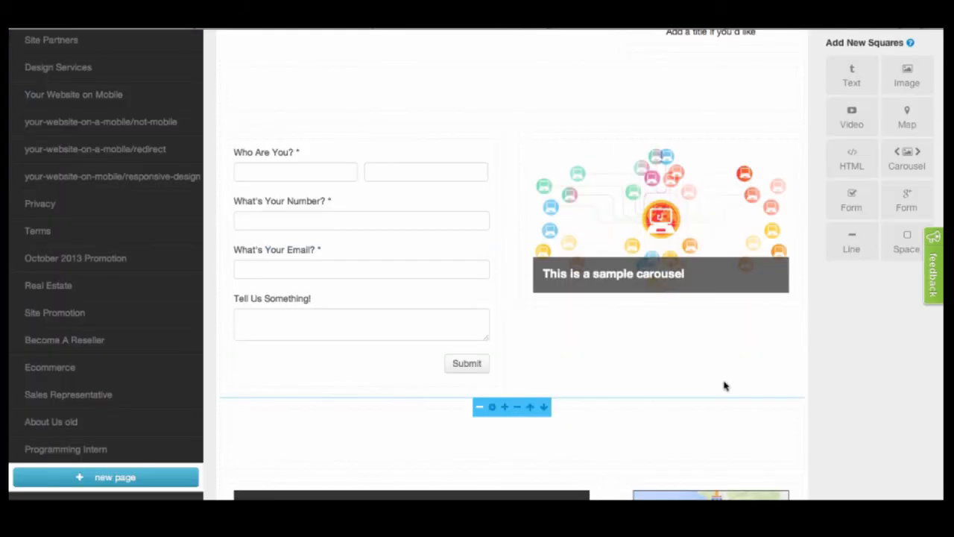
scroll(723, 385, "down", 5)
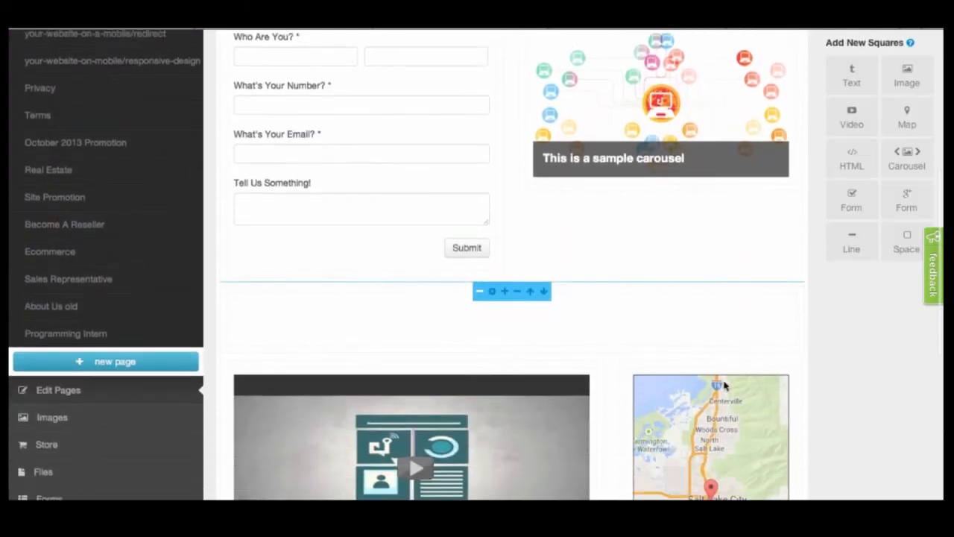
Review the Salt Lake City map's address fields in its editor and save the map without changes
scroll(723, 386, "down", 4)
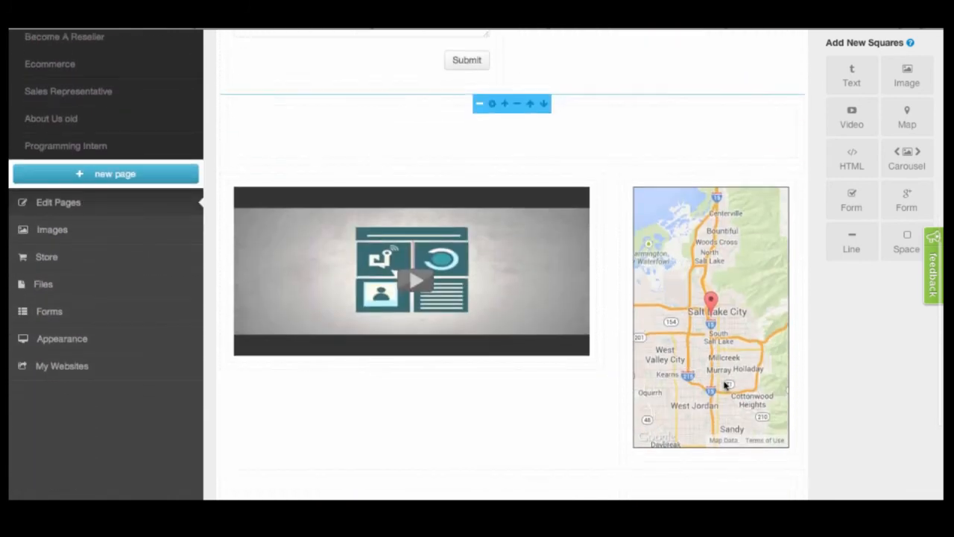
left_click(724, 345)
left_click(723, 296)
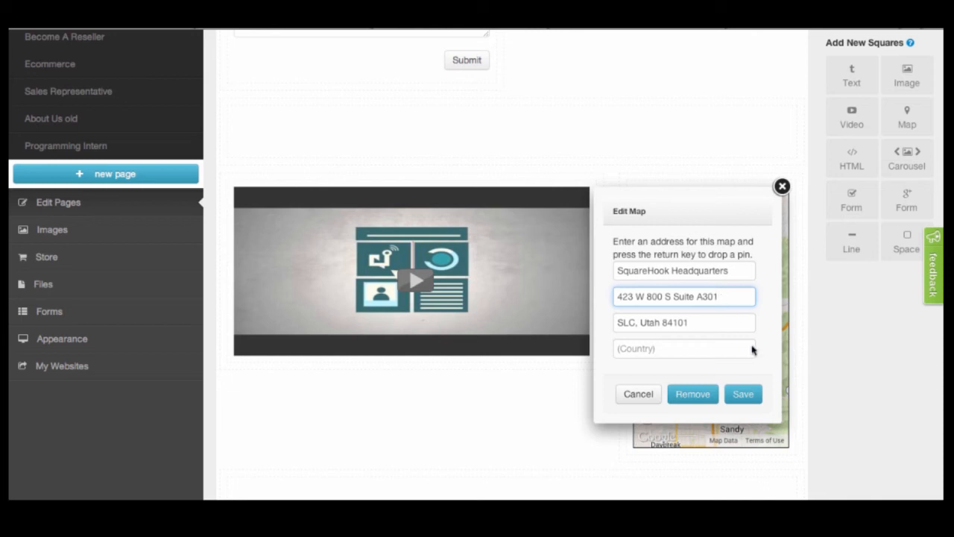
left_click(755, 395)
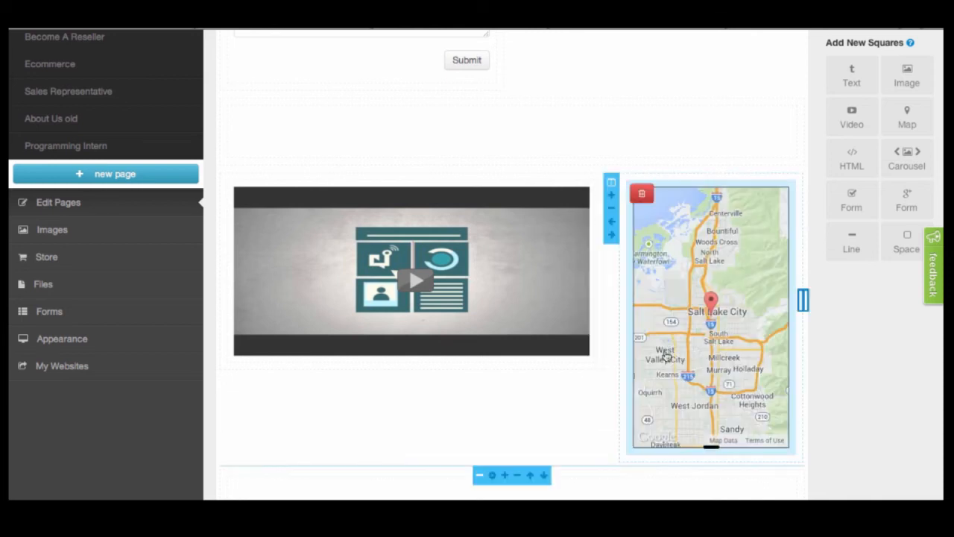
Review the embedded video's URL and title in its editor, save it without changes, and return to the contact form and carousel
left_click(564, 328)
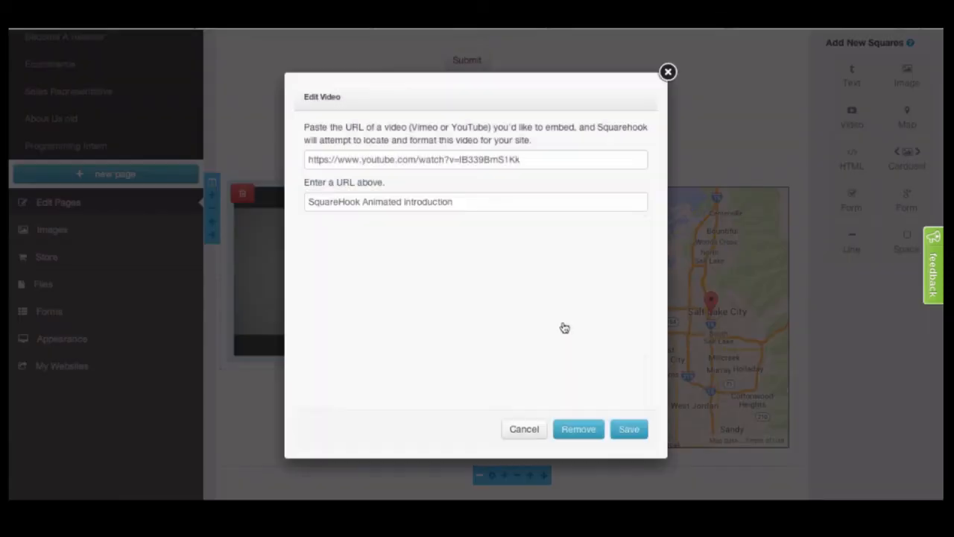
left_click(554, 157)
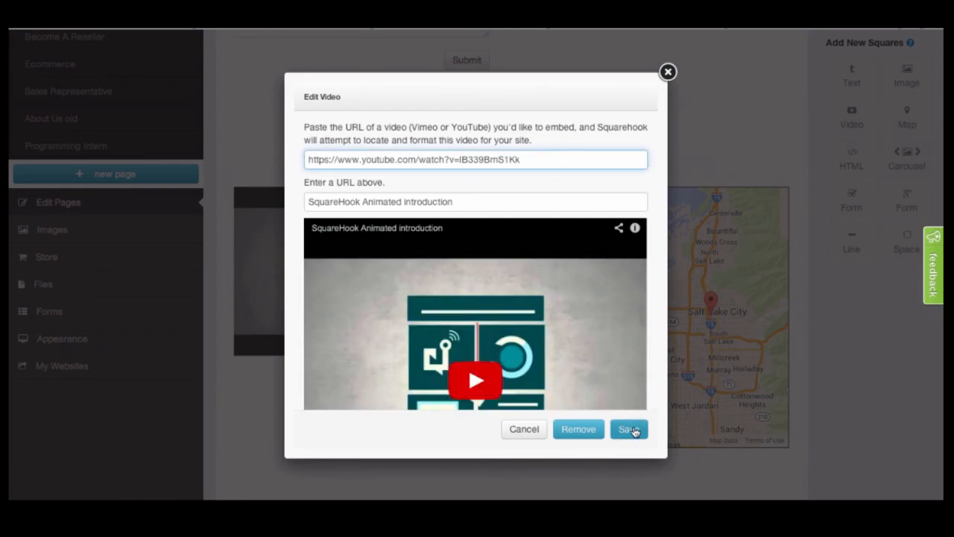
left_click(631, 430)
scroll(689, 357, "up", 10)
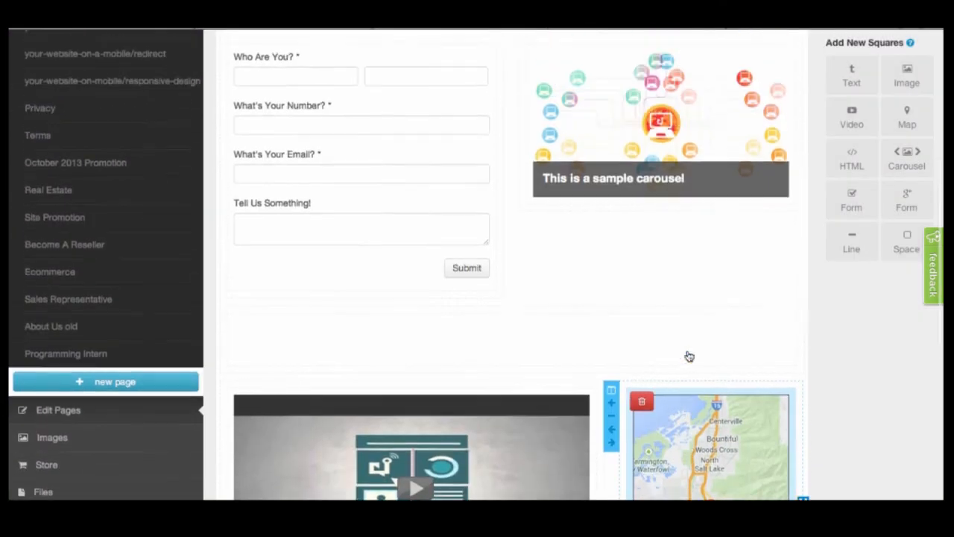